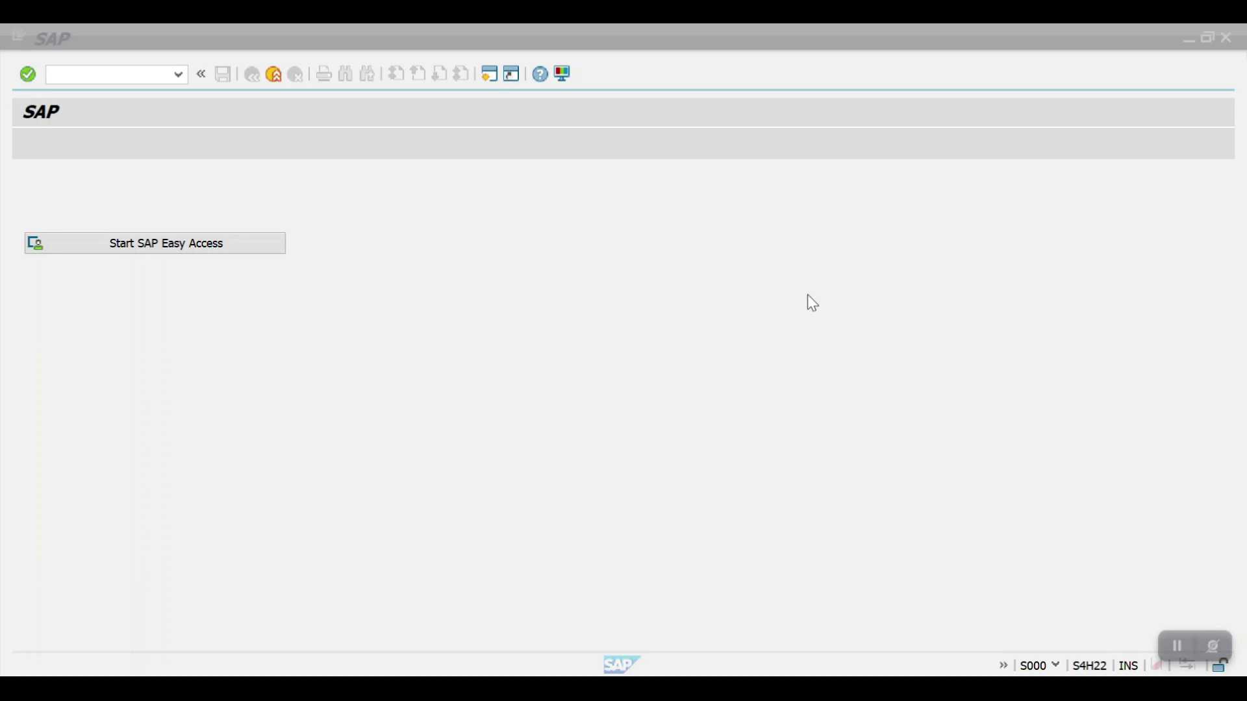
- Open the SAP Easy Access menu showing the Favorites list
click(122, 235)
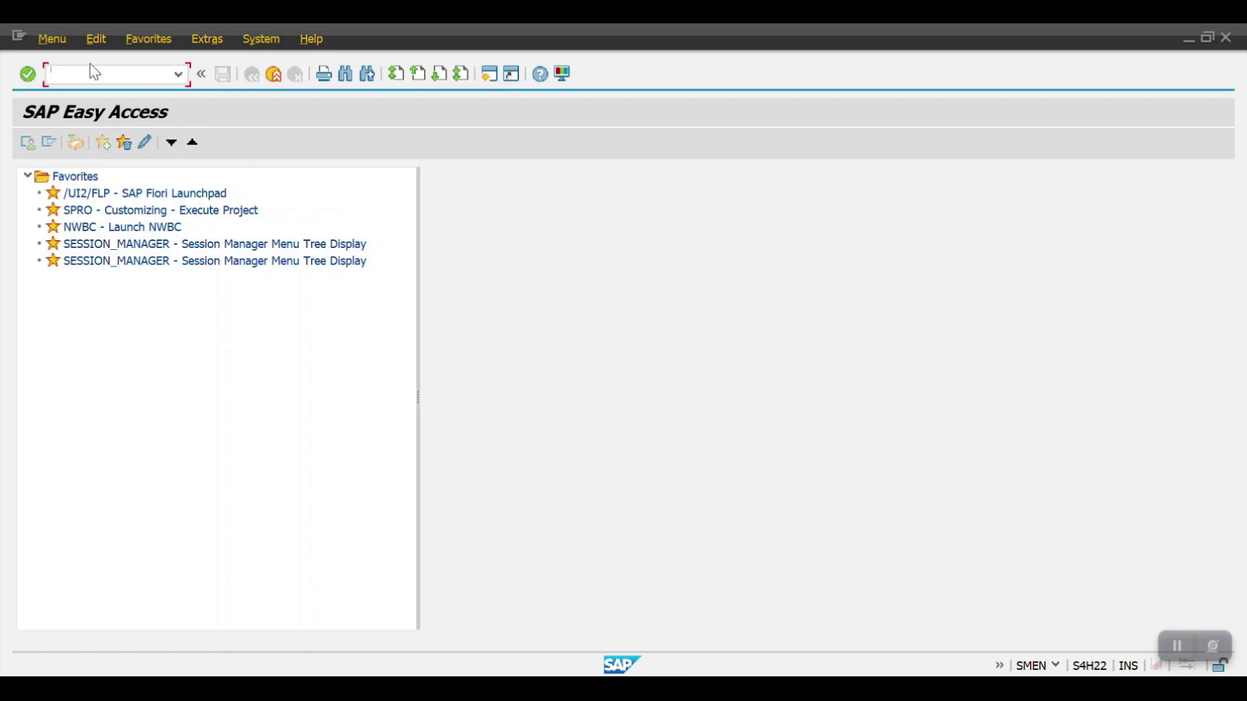
- Run OBD4 to open the G/L Account Groups table and start a Position lookup
text(OB)
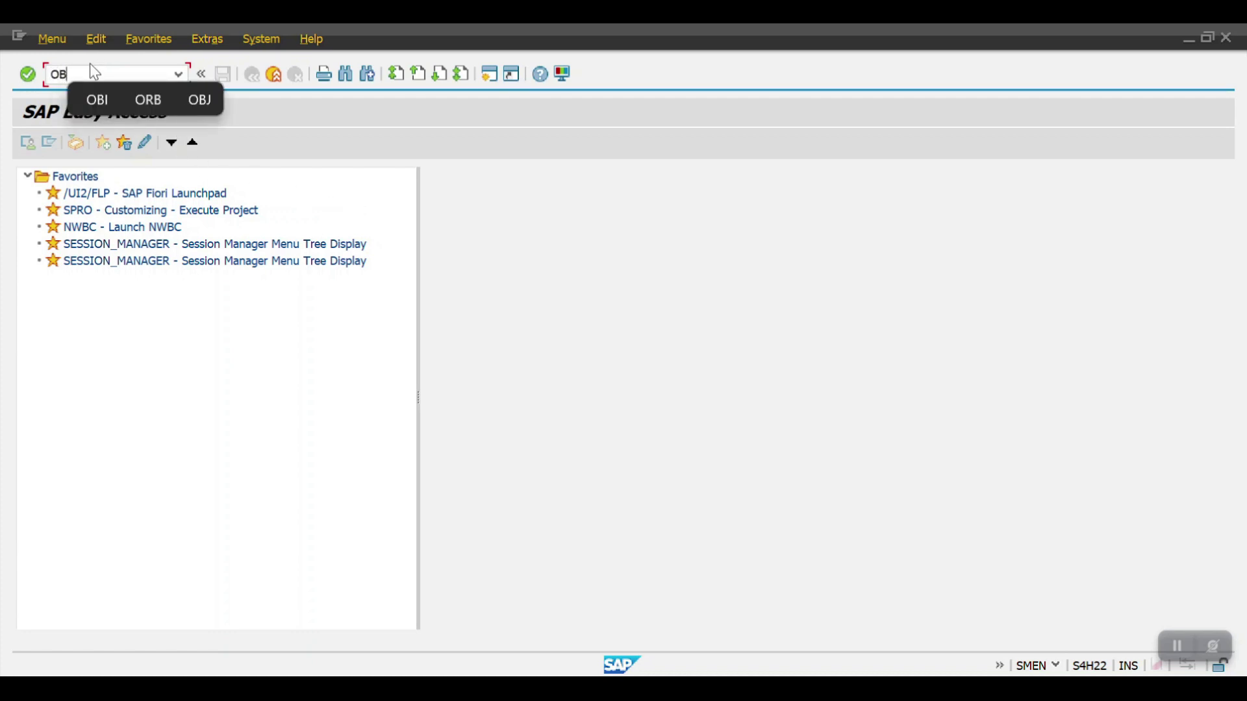
text(D4)
key(Return)
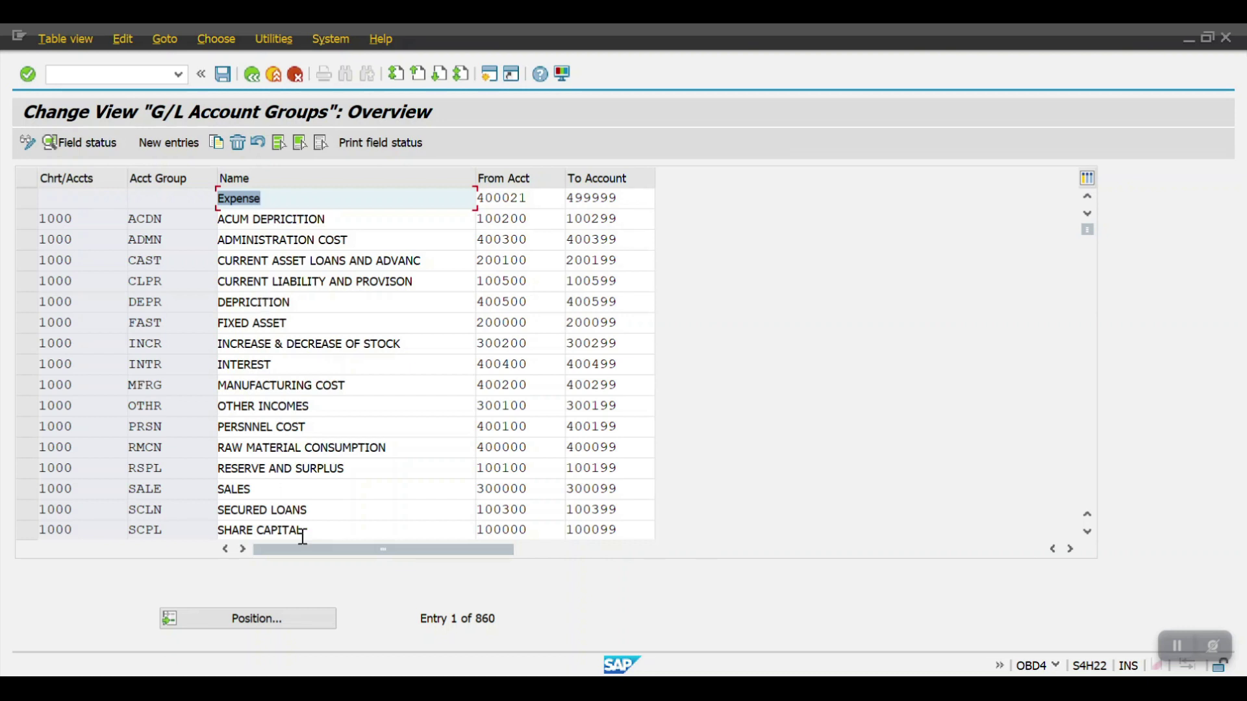
click(295, 619)
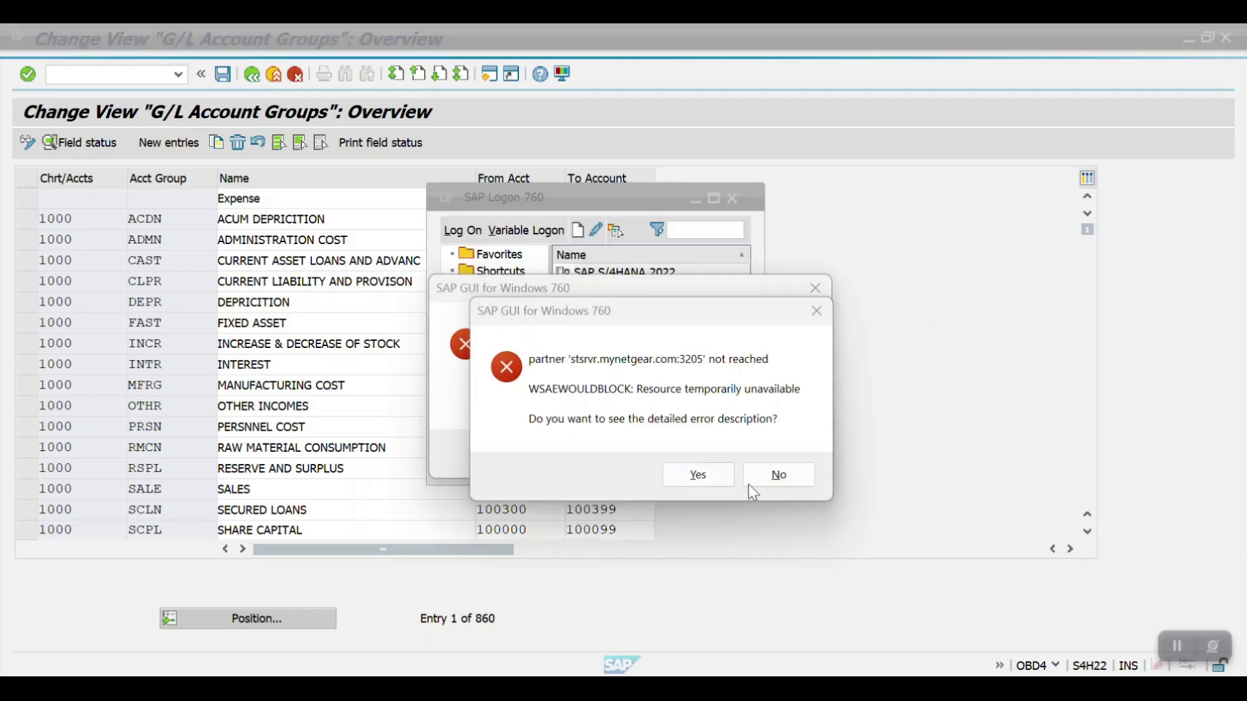
- Dismiss the connection errors, log back on to SAP S/4HANA 2022, and reopen the account groups table
click(803, 481)
click(769, 450)
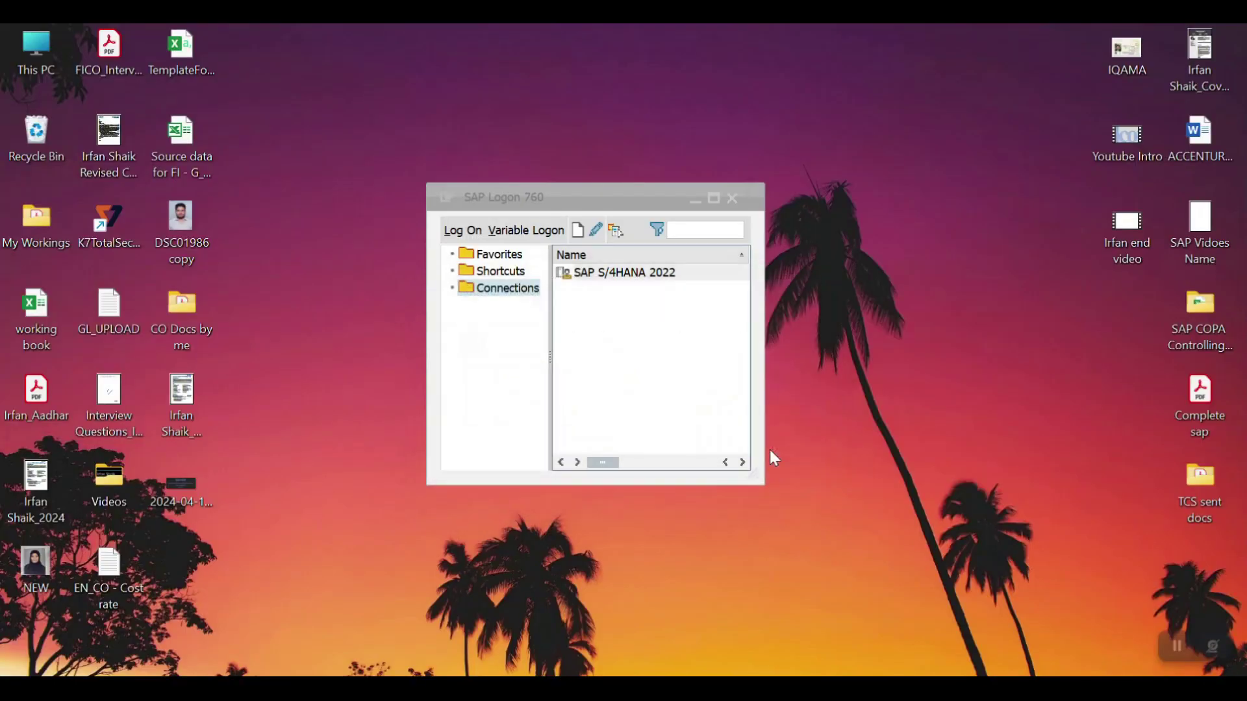
double_click(595, 273)
click(260, 221)
click(240, 240)
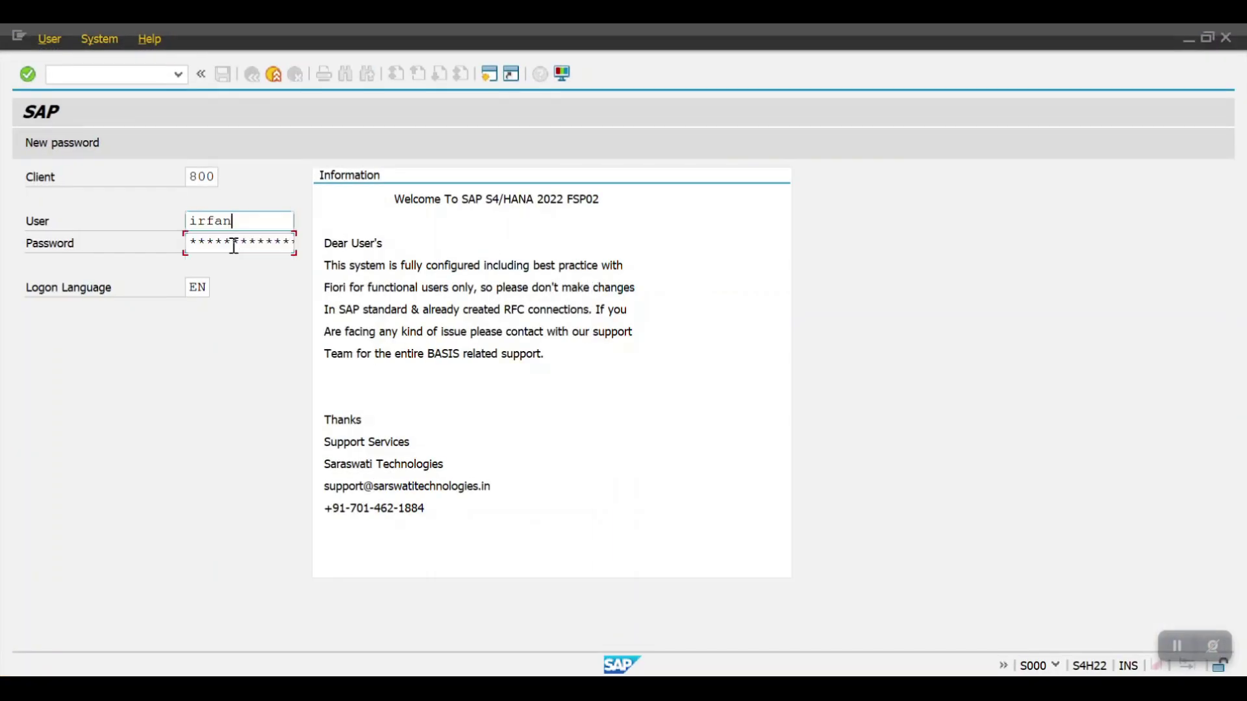
click(234, 244)
key(Return)
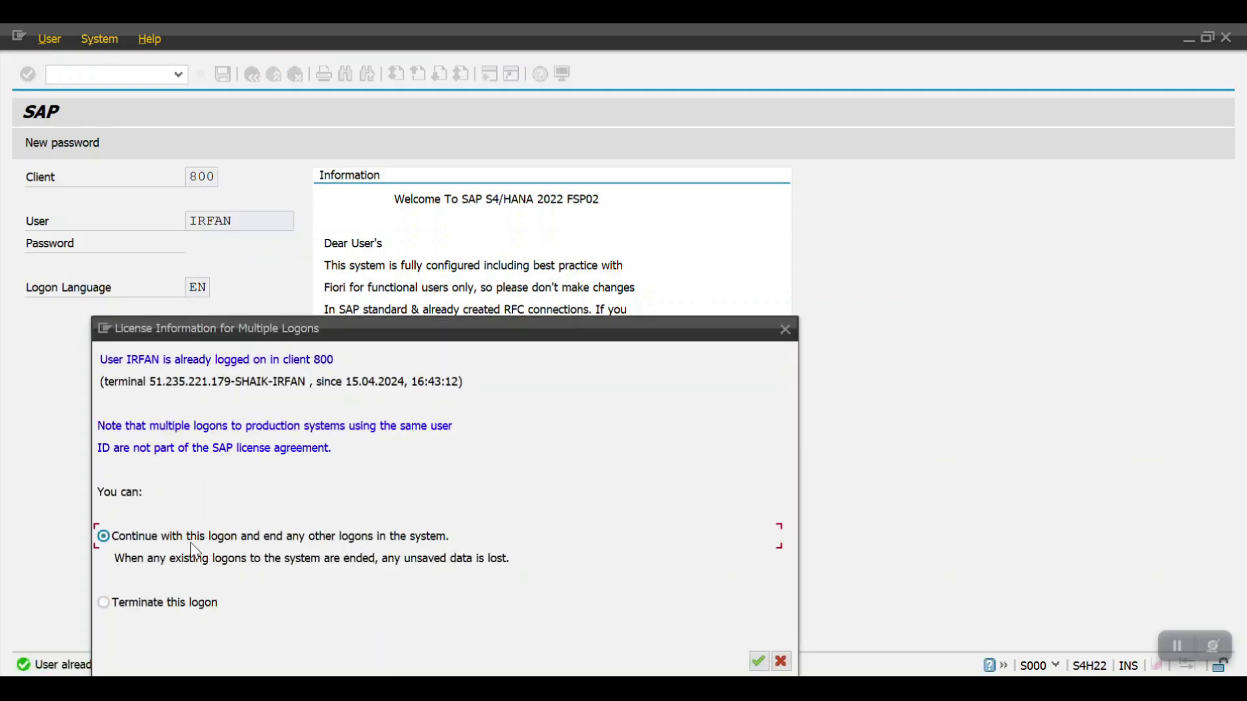
key(Return)
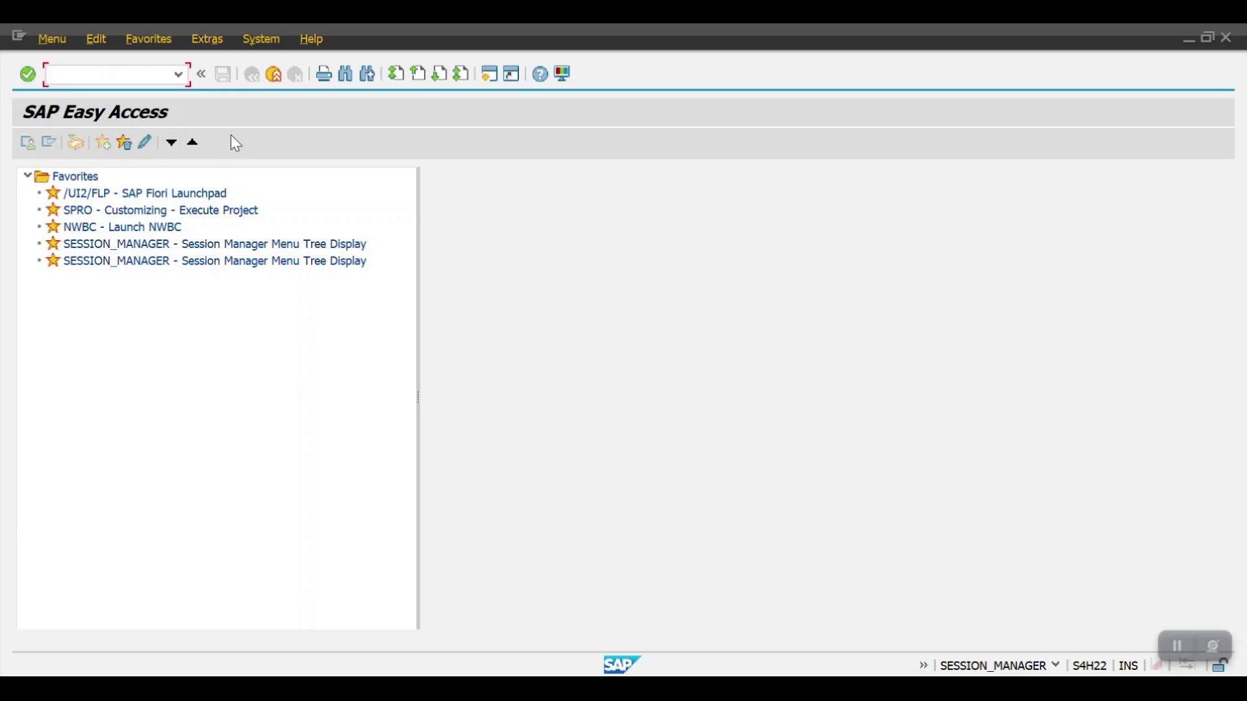
text(se38)
key(Return)
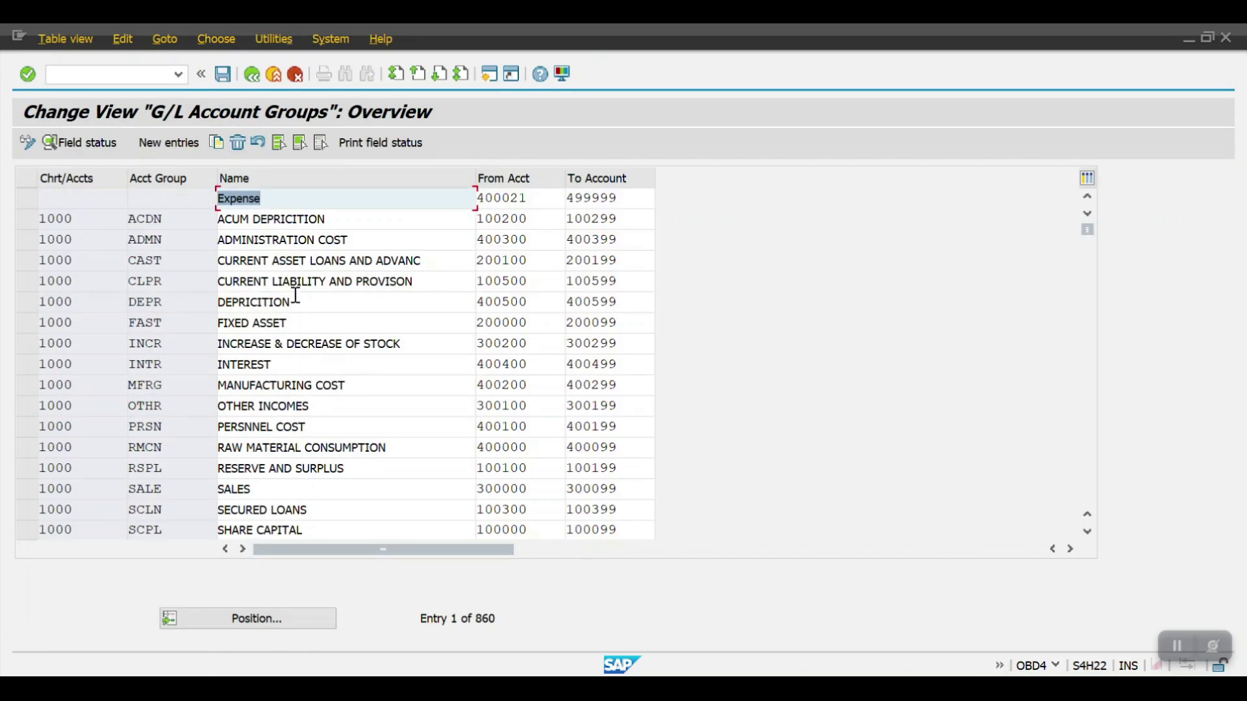
- Position the list at chart of accounts 2000 and select its BS, P&L and SECC groups
click(244, 618)
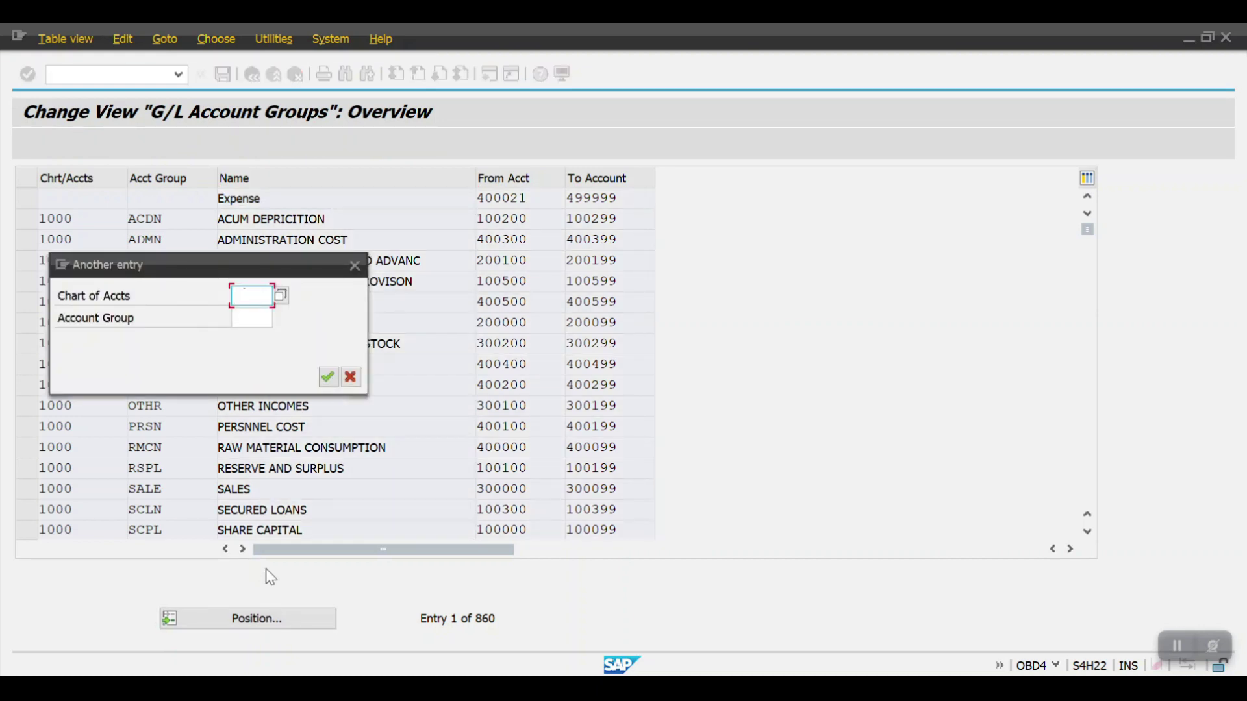
text(2000)
key(Return)
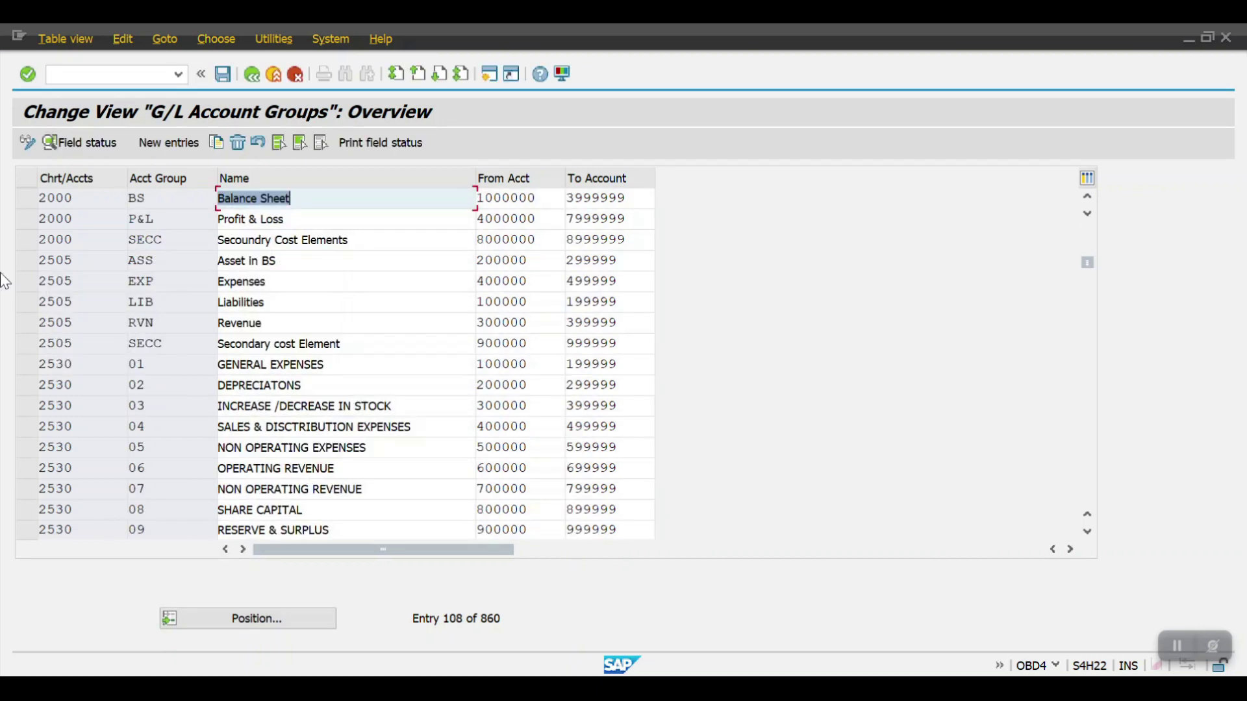
drag(31, 197, 30, 242)
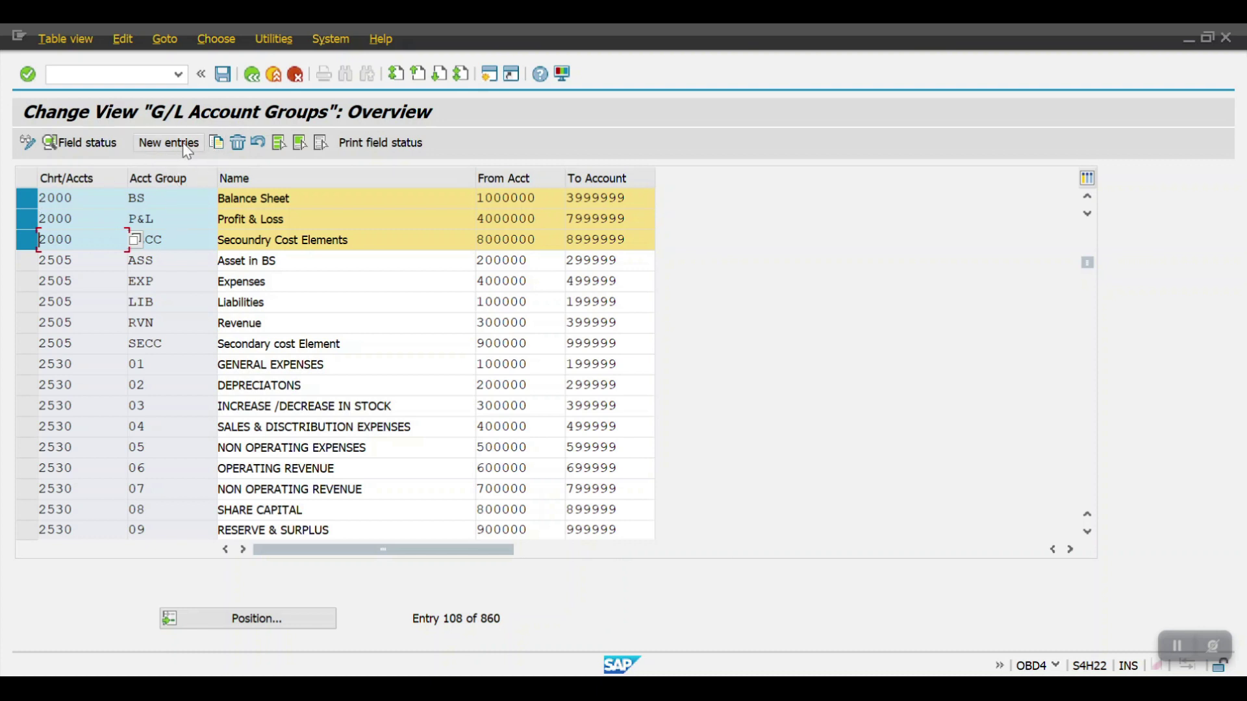
- Copy the BS, P&L and SECC groups, changing the chart of accounts to 2001 in all three rows
click(217, 142)
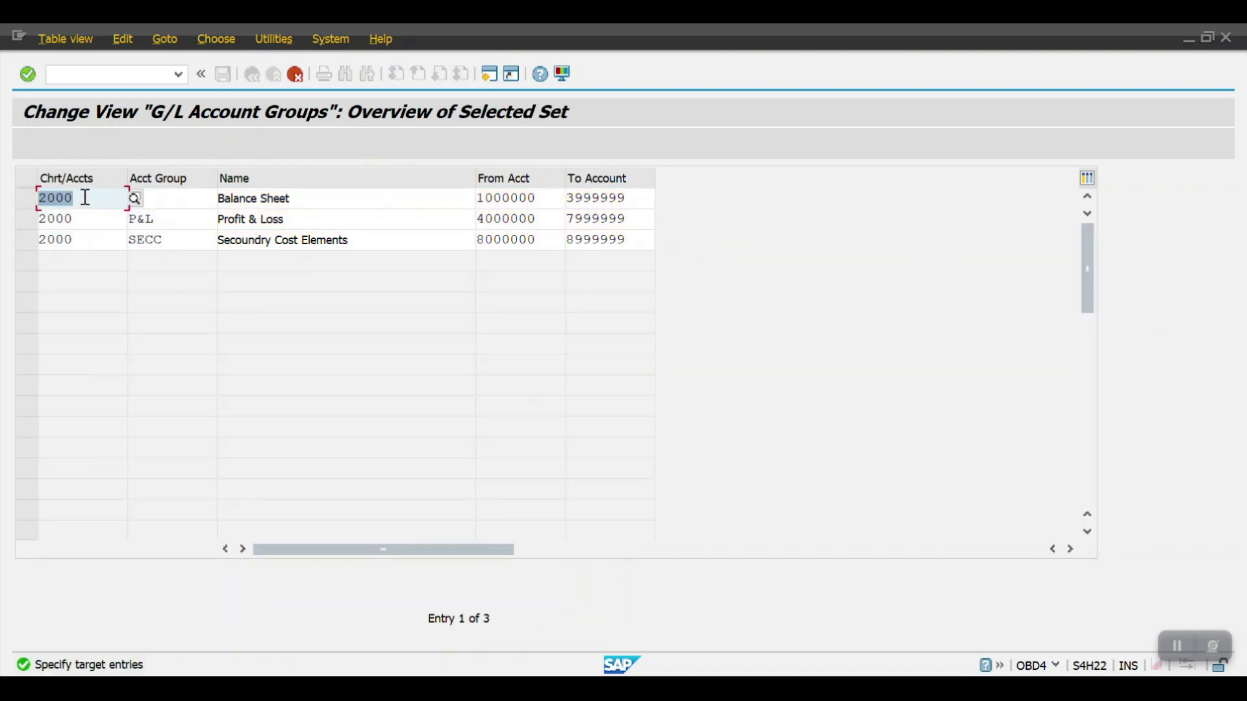
text(2001)
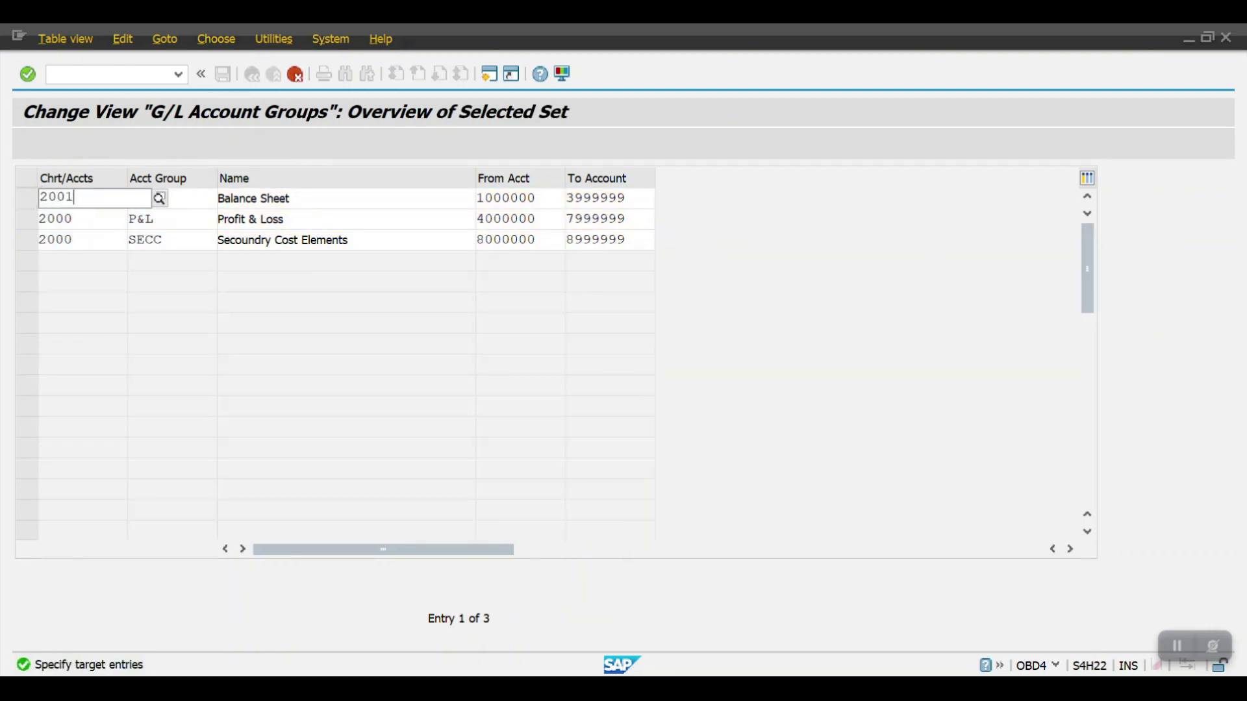
key(Down)
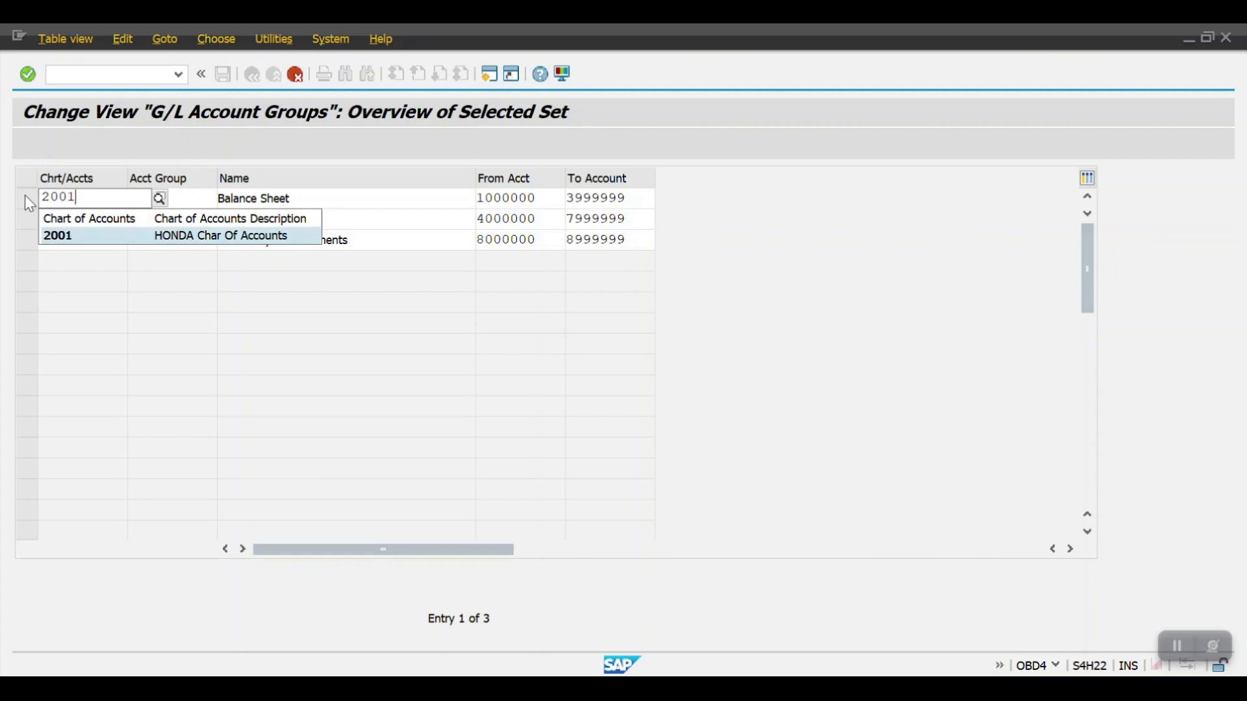
key(Return)
key(Down)
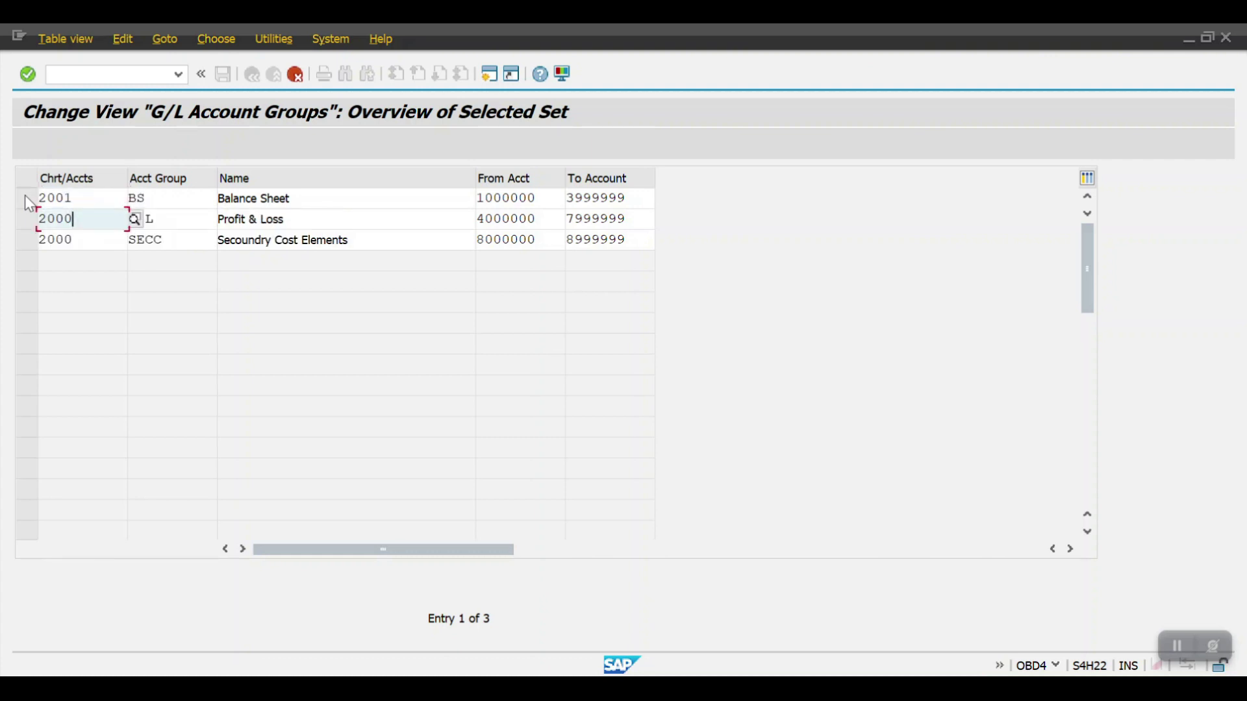
text(2001)
key(Down)
text(2001)
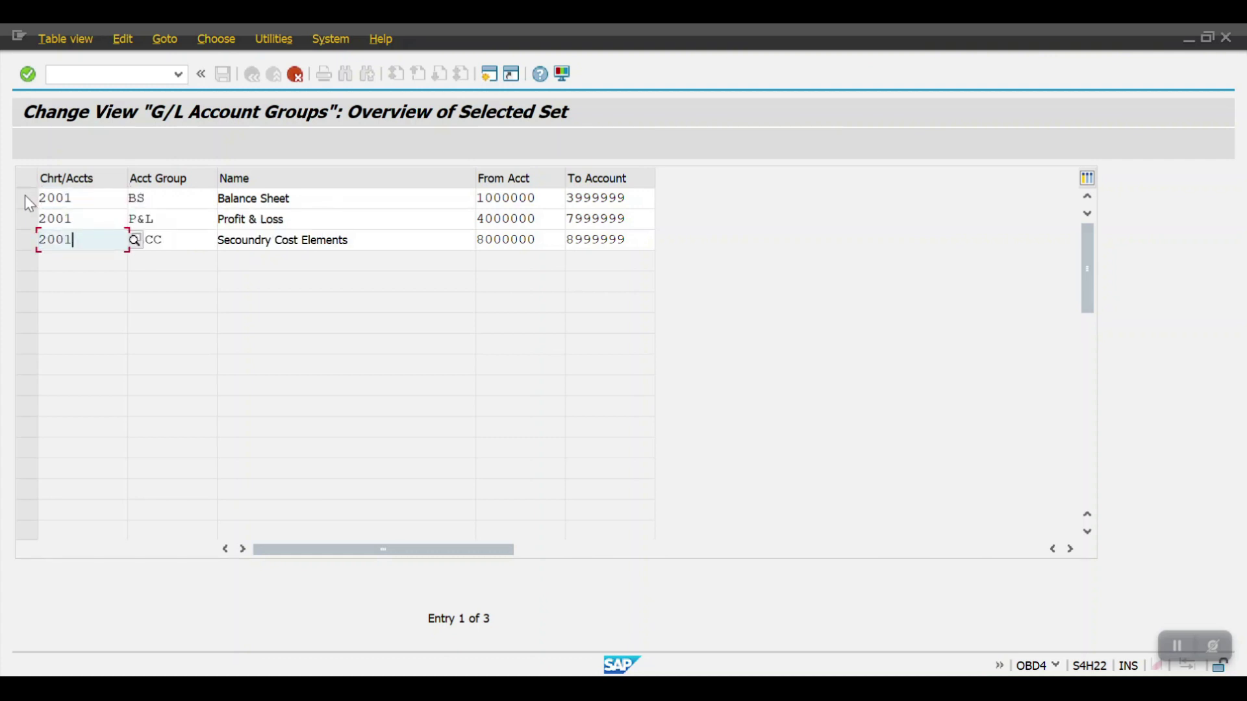
- Review the copied Balance Sheet, Profit & Loss and Secoundry Cost Elements entries
click(160, 197)
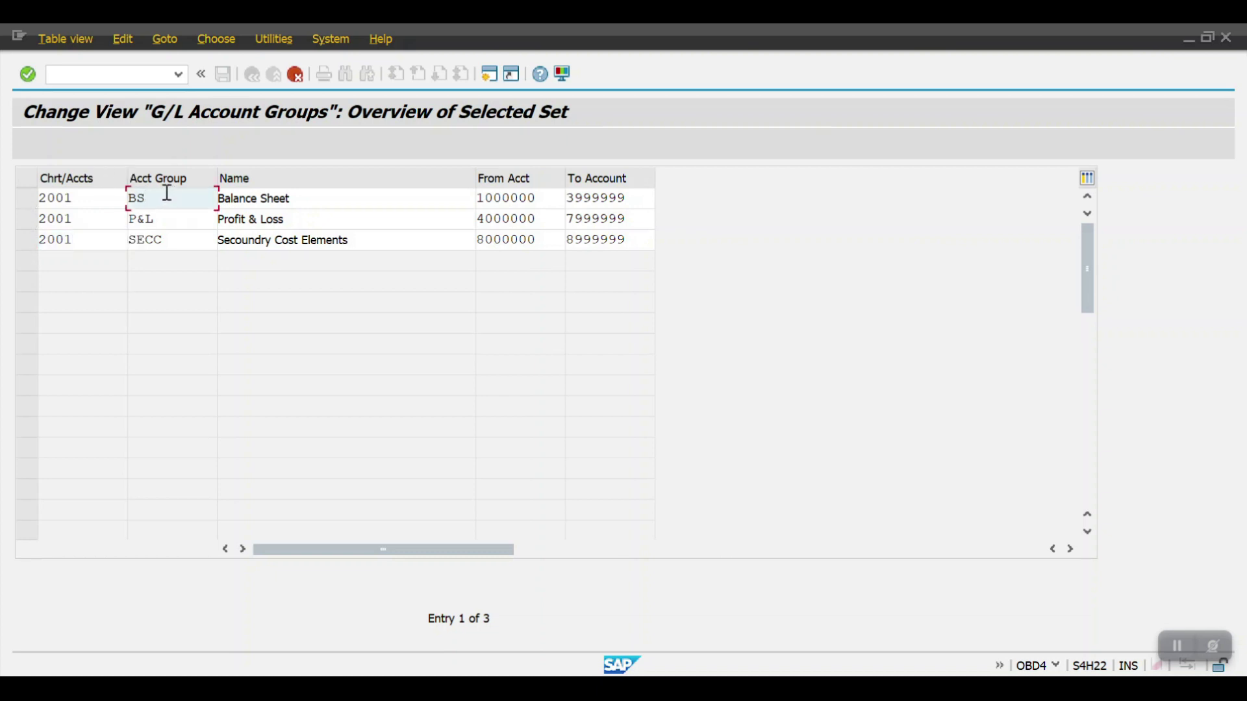
key(Tab)
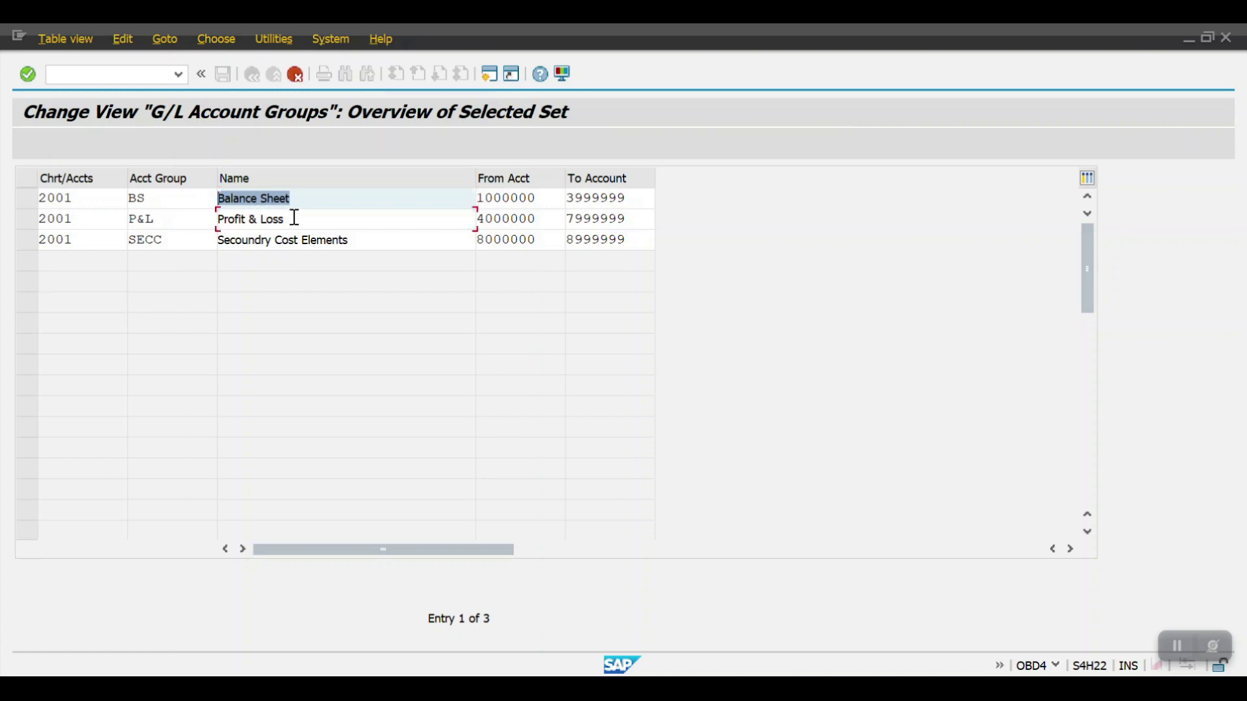
key(Down)
key(shift+Tab)
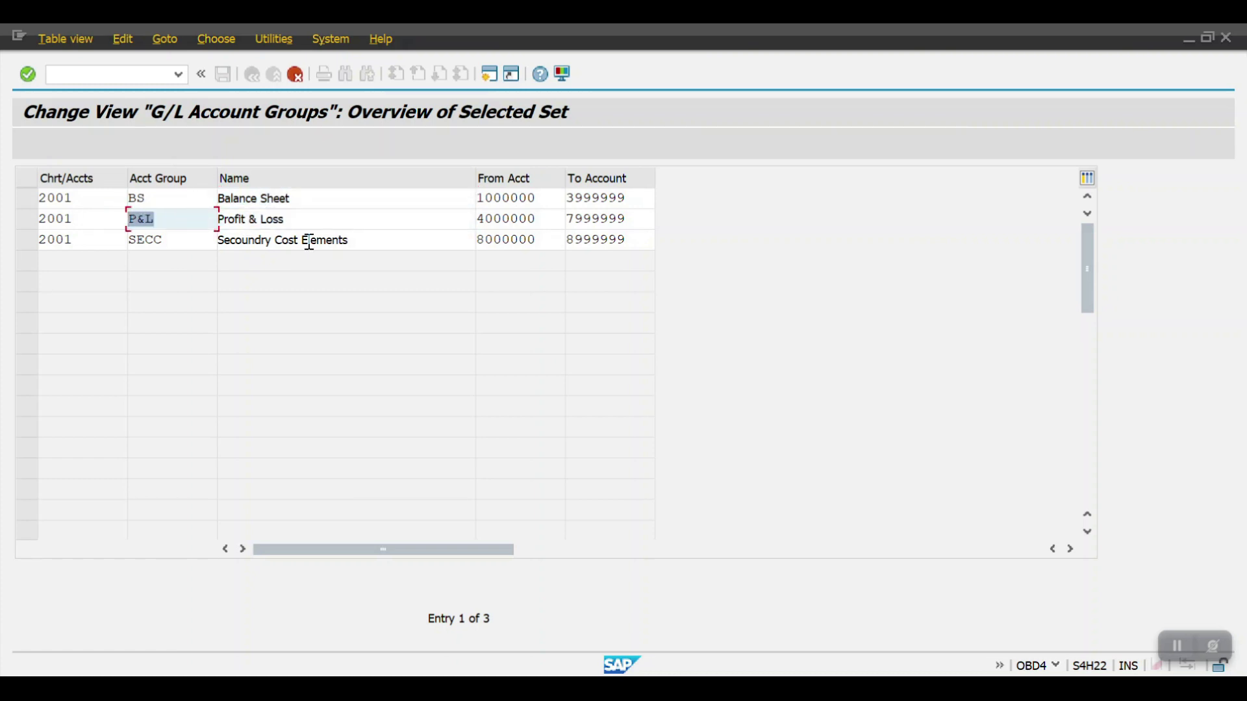
drag(359, 239, 73, 232)
click(178, 240)
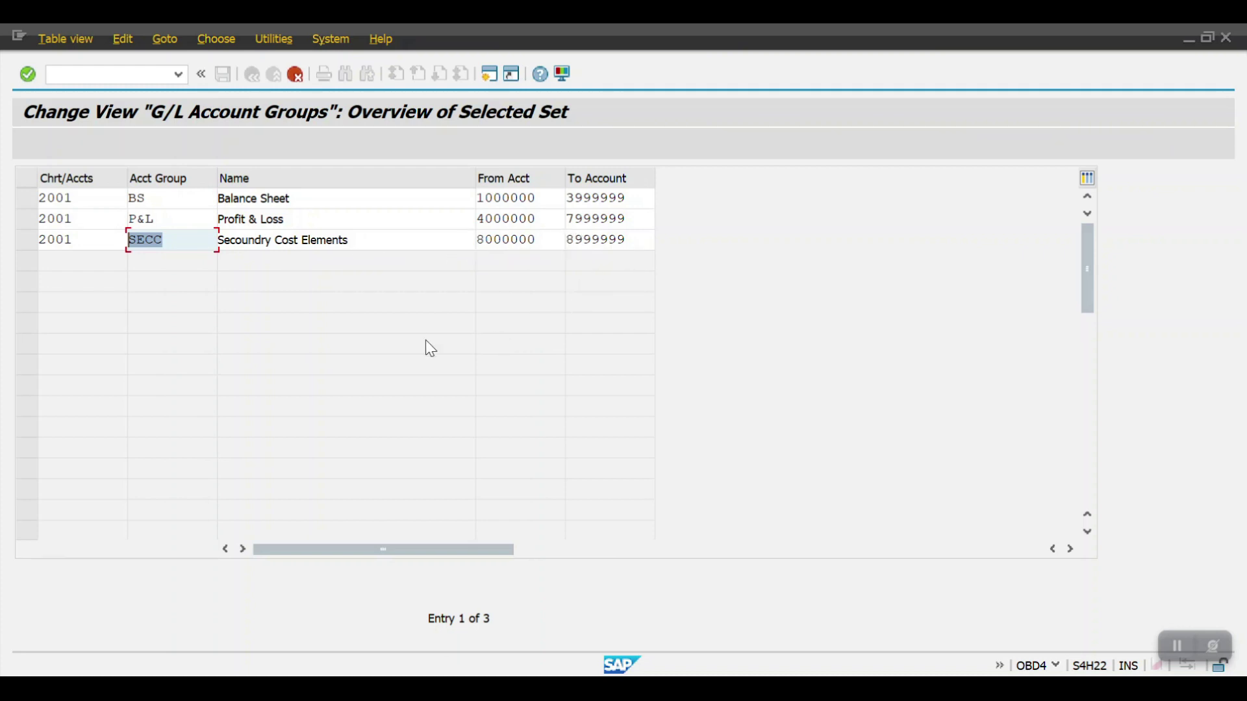
- Create the three copied account groups and save them under a customizing request
key(Return)
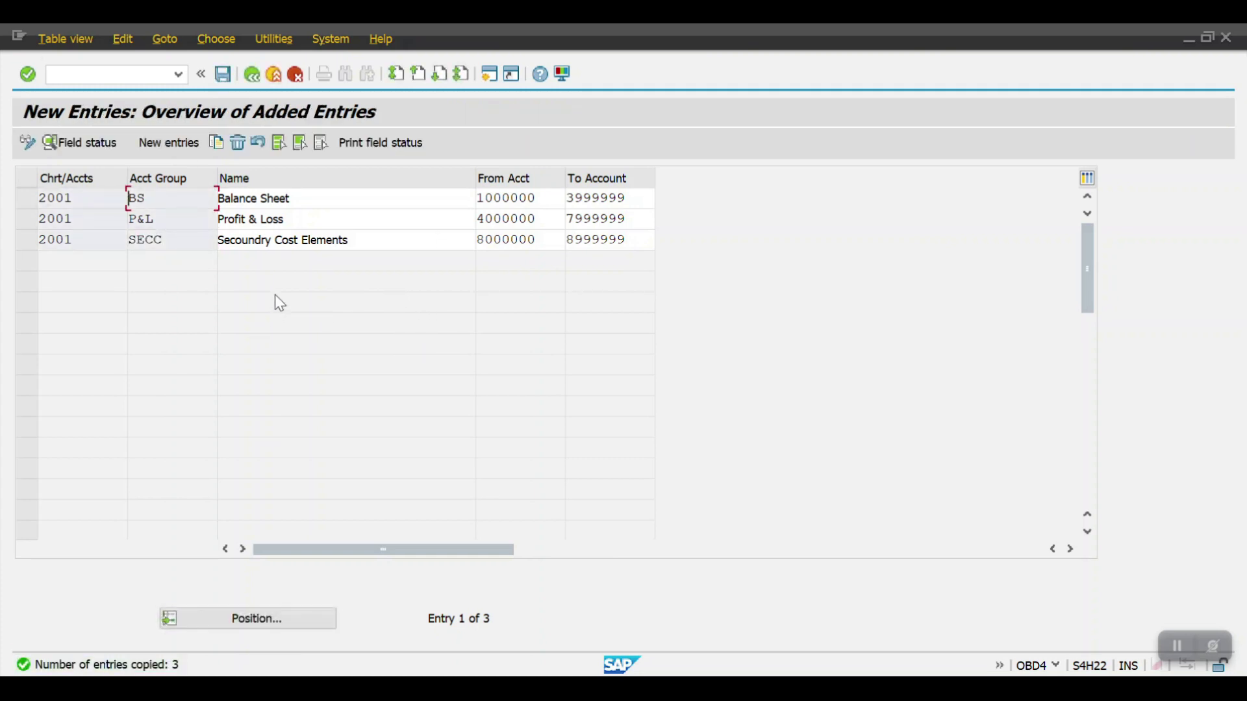
click(222, 75)
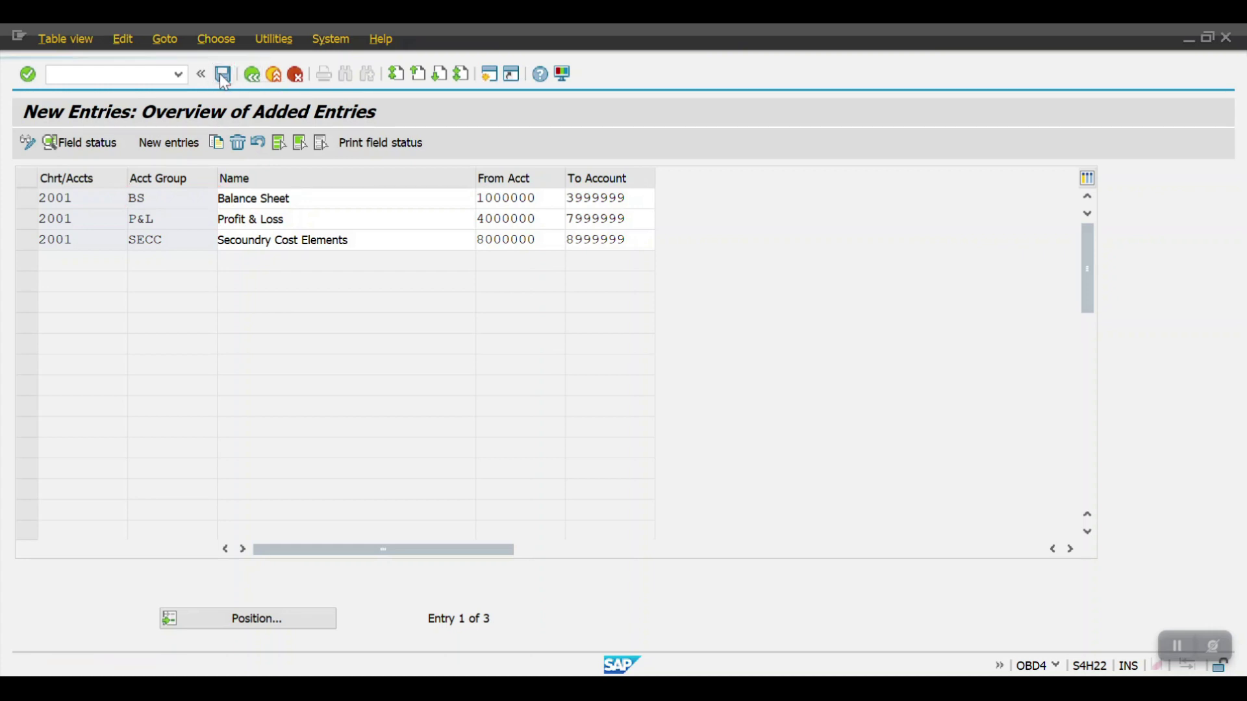
click(409, 355)
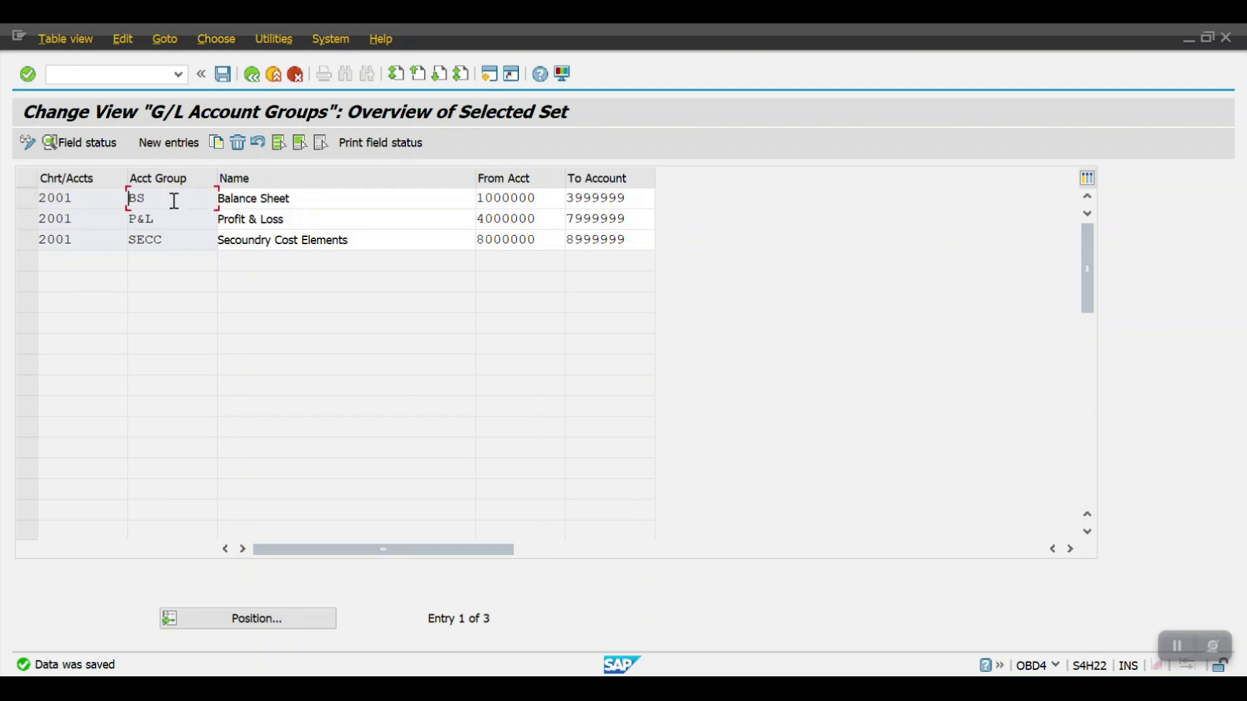
- Try opening field status for the Balance Sheet group, then return and deselect the row
click(26, 198)
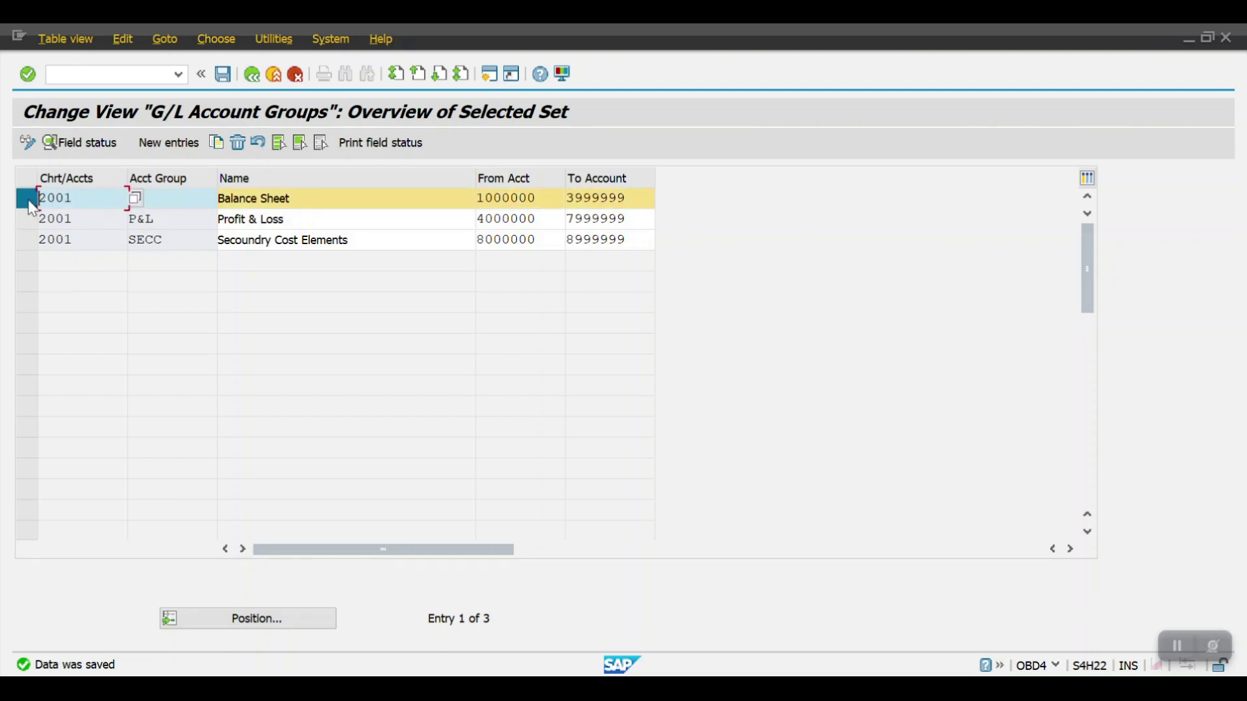
click(87, 145)
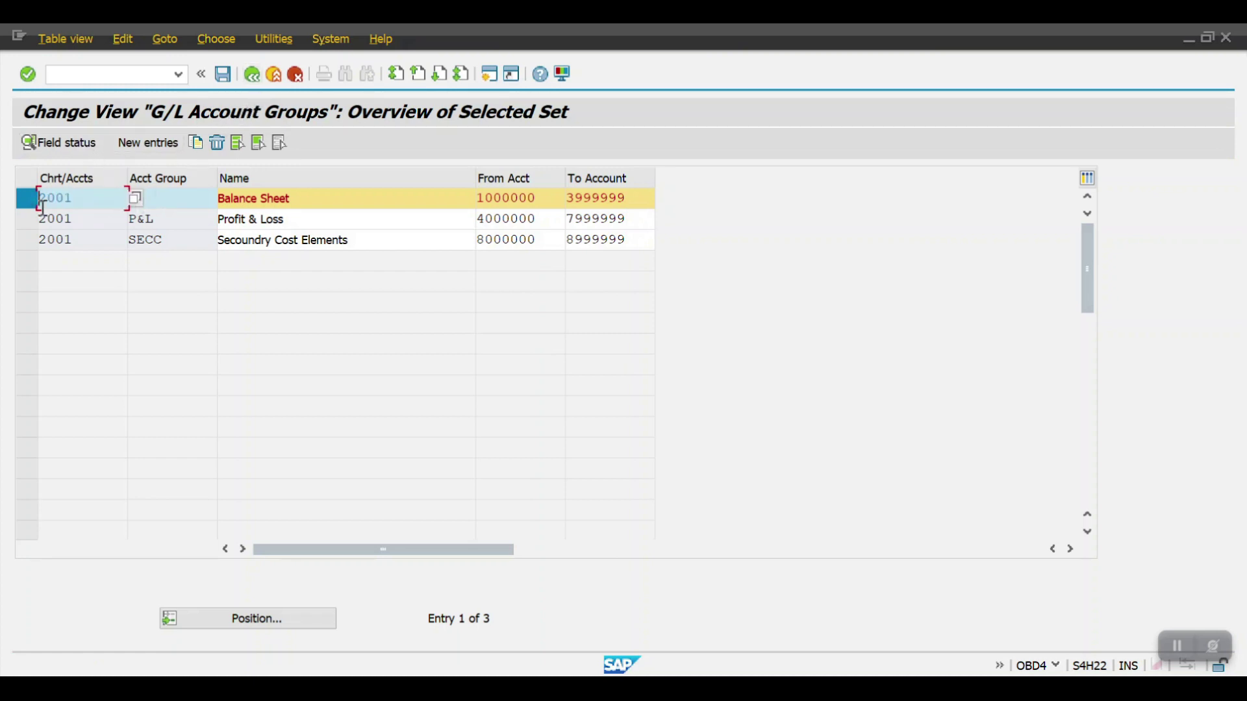
click(68, 148)
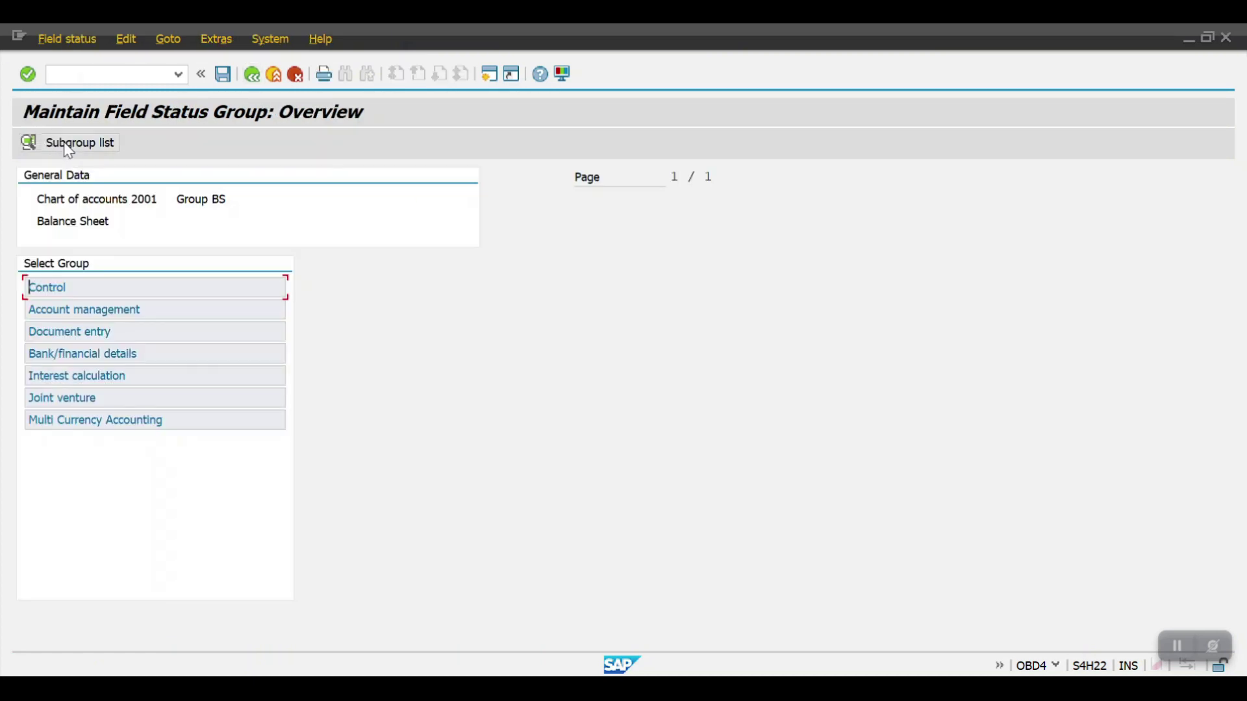
click(252, 74)
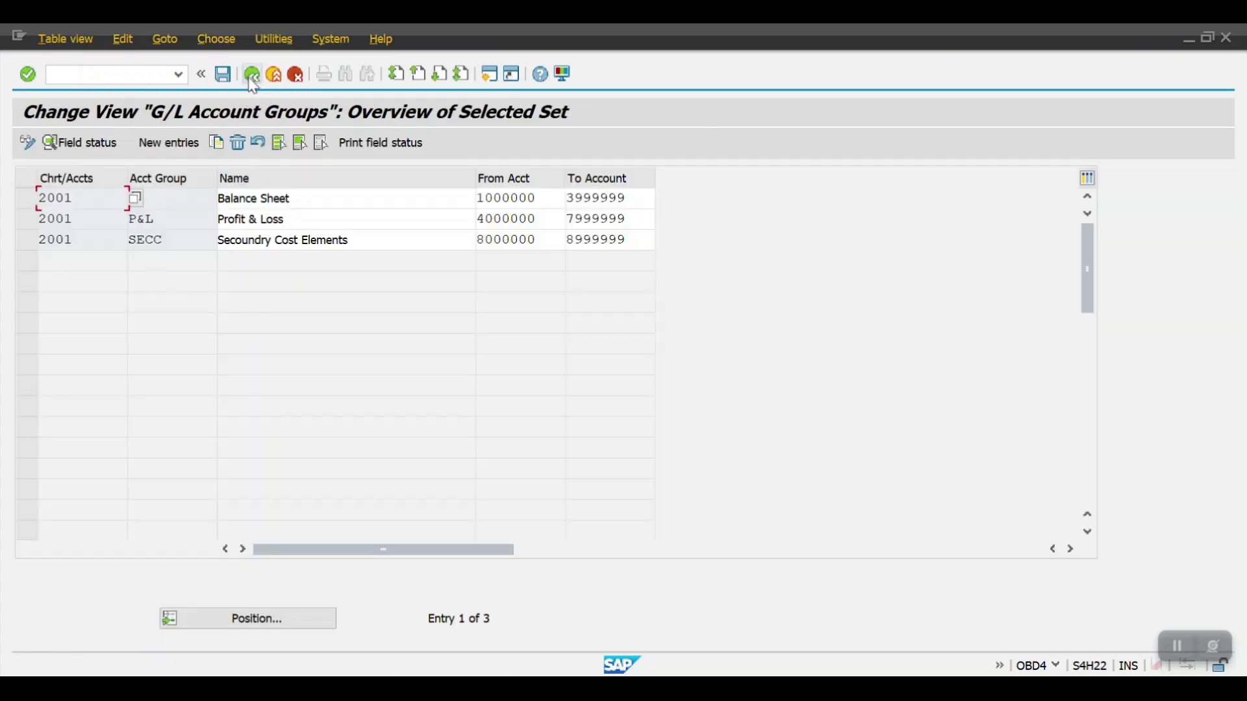
click(30, 205)
click(96, 141)
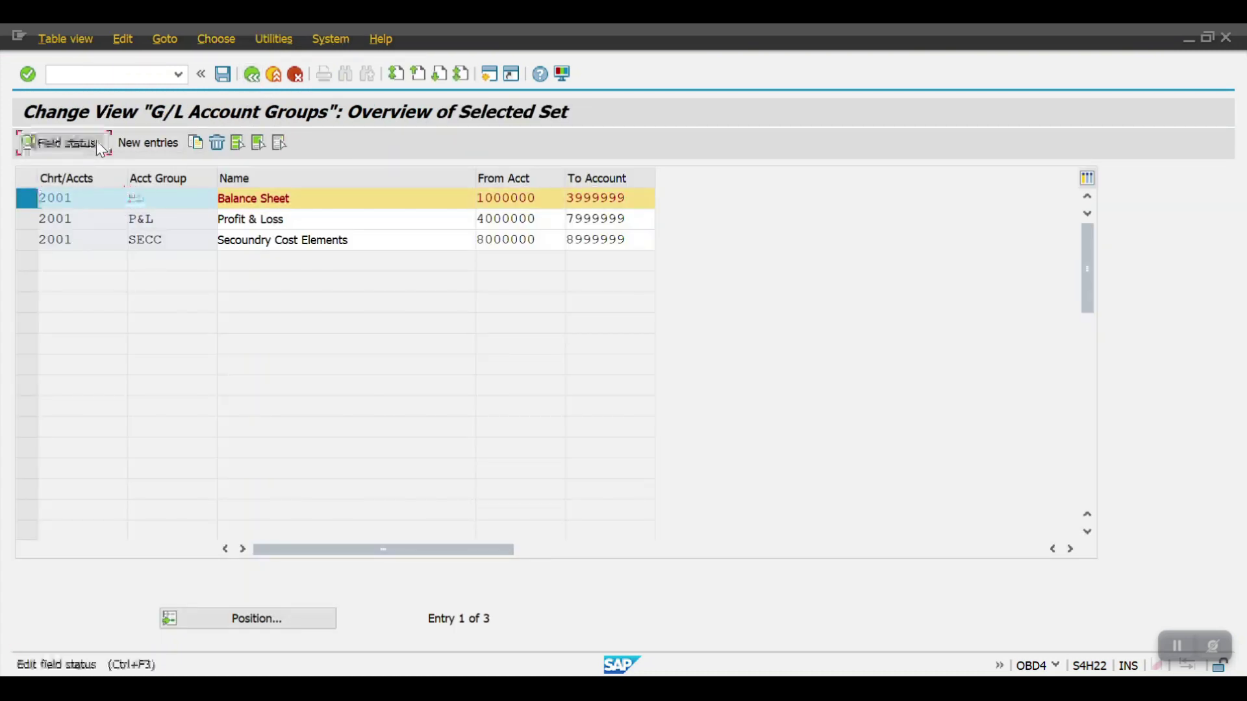
click(47, 196)
click(26, 200)
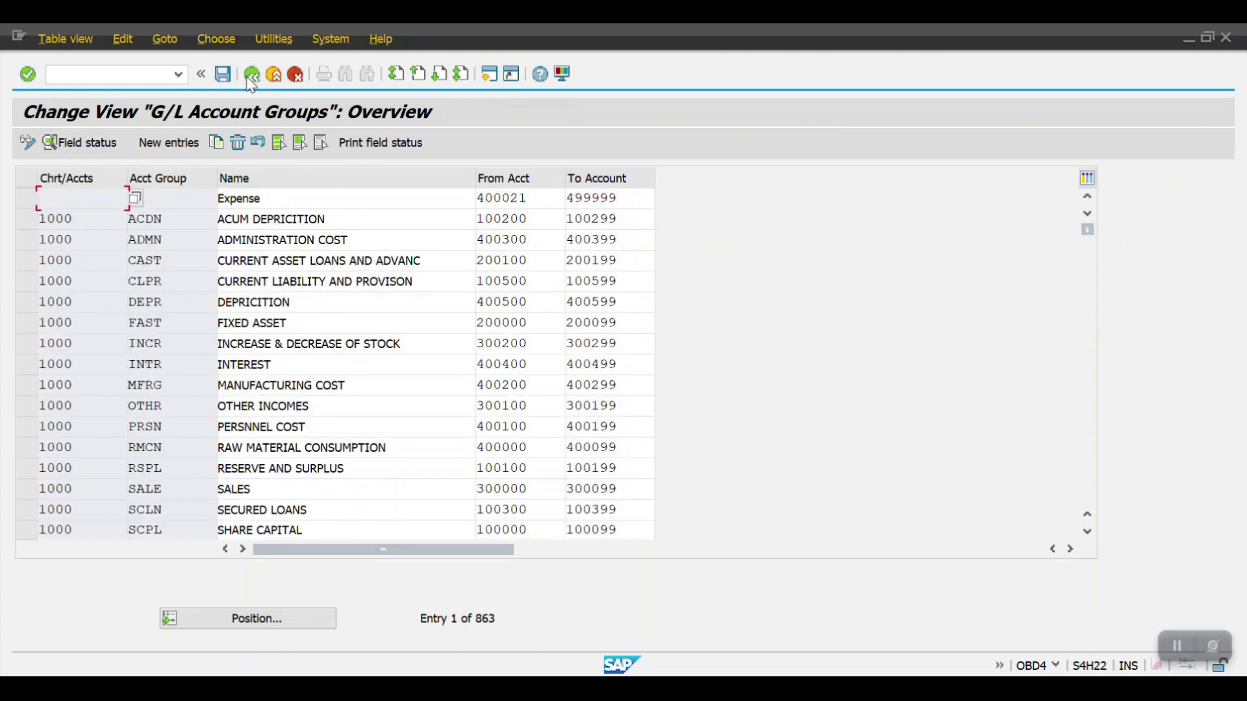
- Jump to chart 2001, open field status for group BS, and open its Control group
click(230, 622)
text(2001)
key(Return)
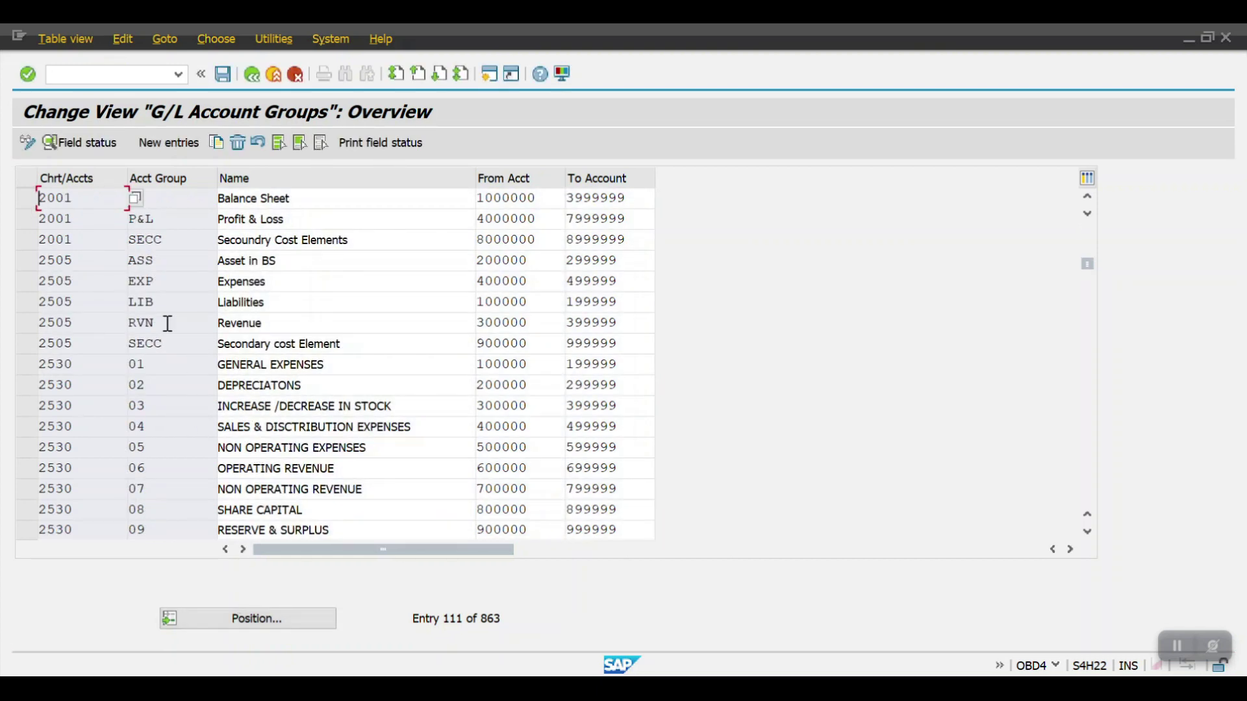
click(25, 200)
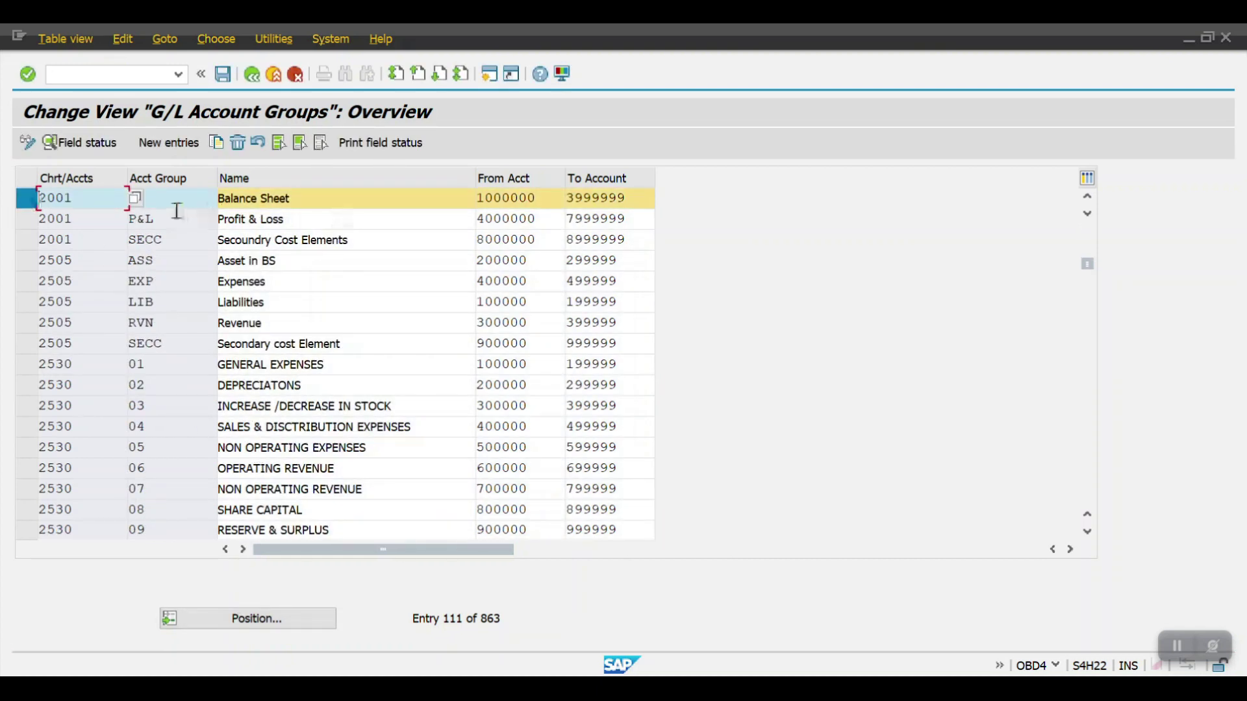
click(80, 142)
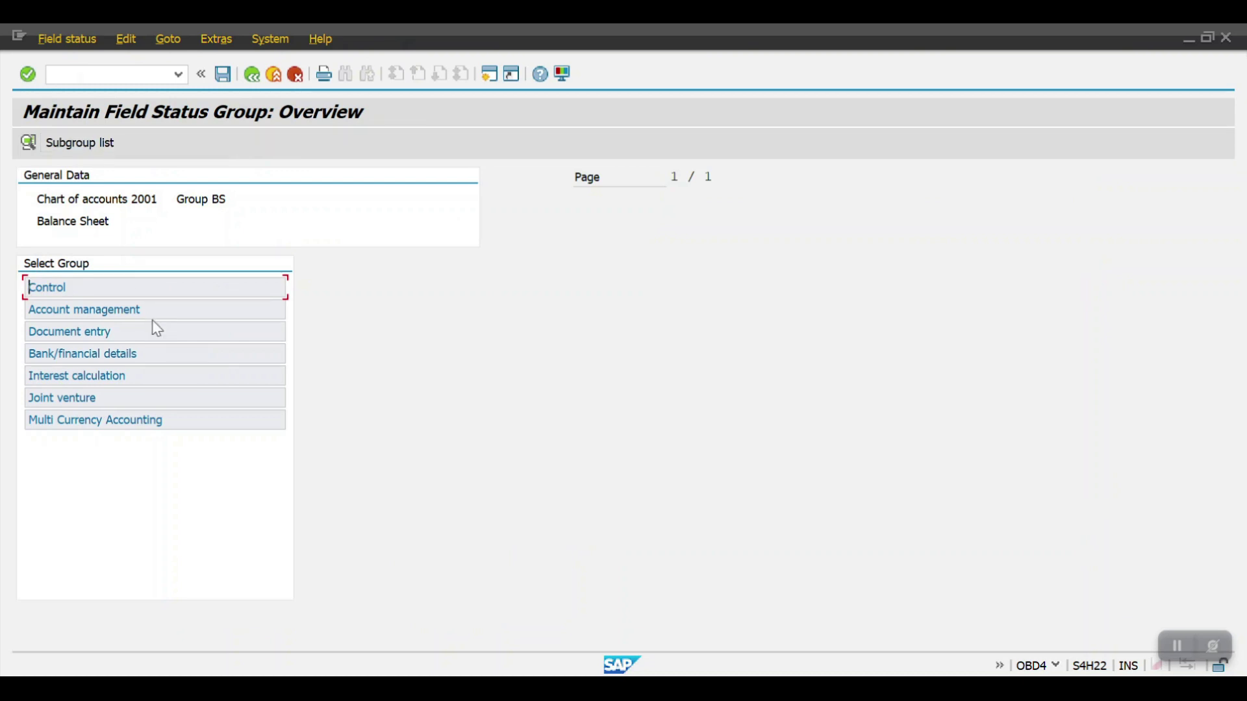
double_click(48, 290)
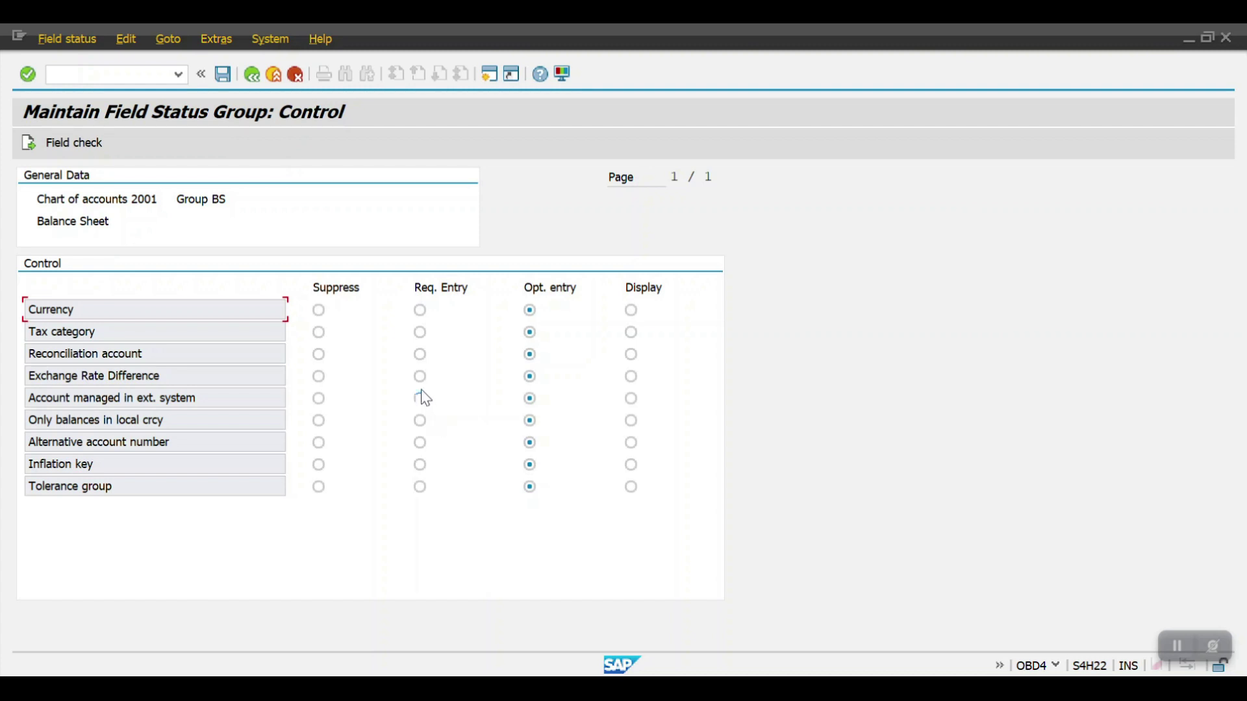
- Leave the BS Control settings, all set to optional entry, for the field group list
click(254, 77)
- Return to the account groups table, save the chart 2001 groups, and exit to Easy Access
click(257, 82)
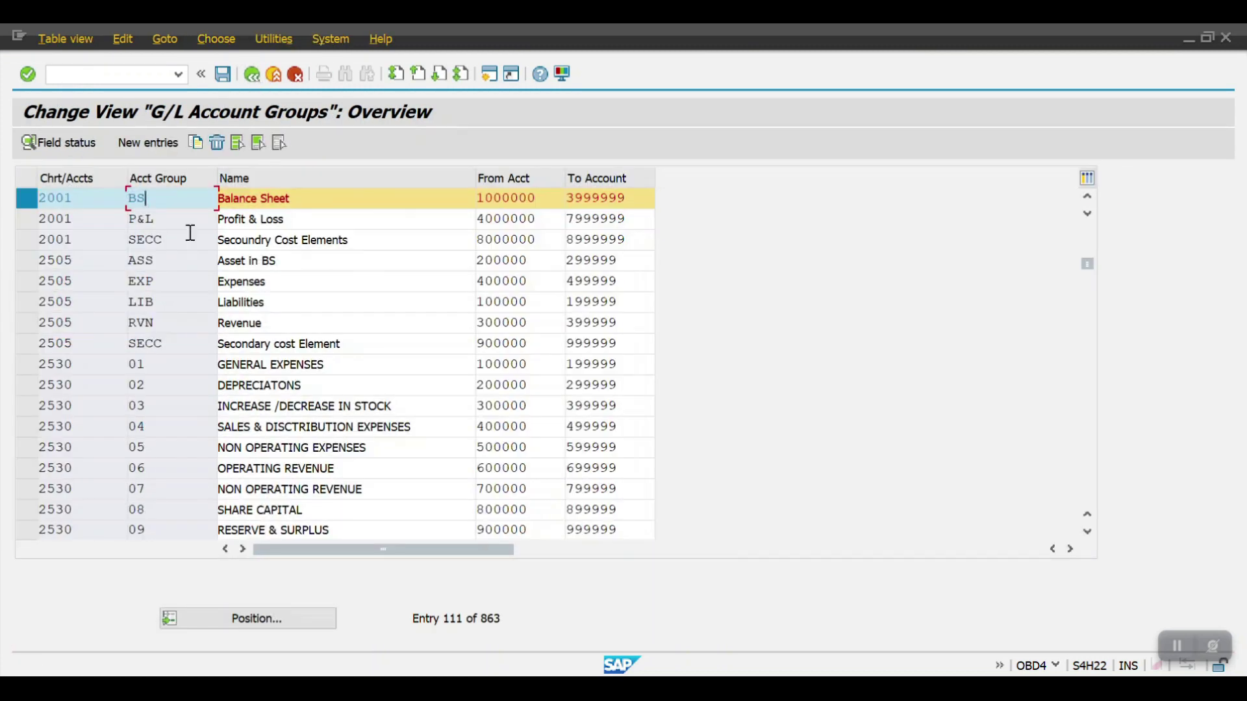
click(29, 196)
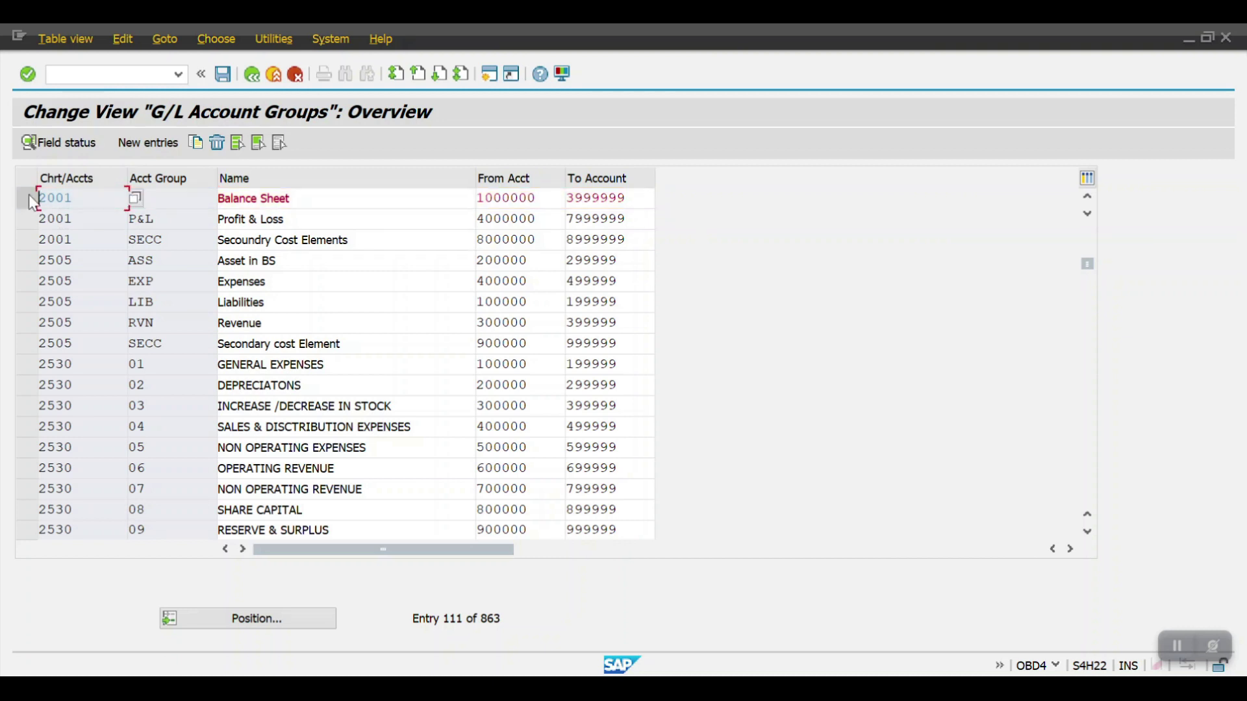
click(222, 73)
click(254, 77)
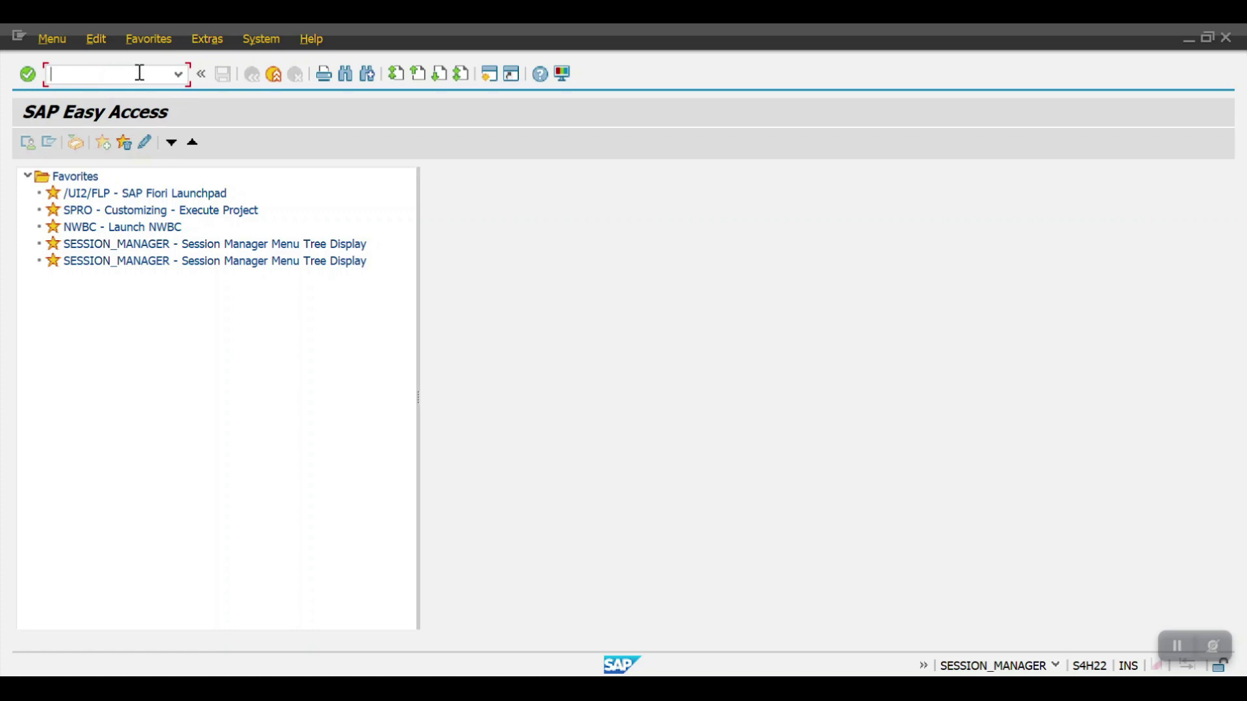
- Run OB53 and enter chart of accounts 2001 for Balance Carried Forward
text(o)
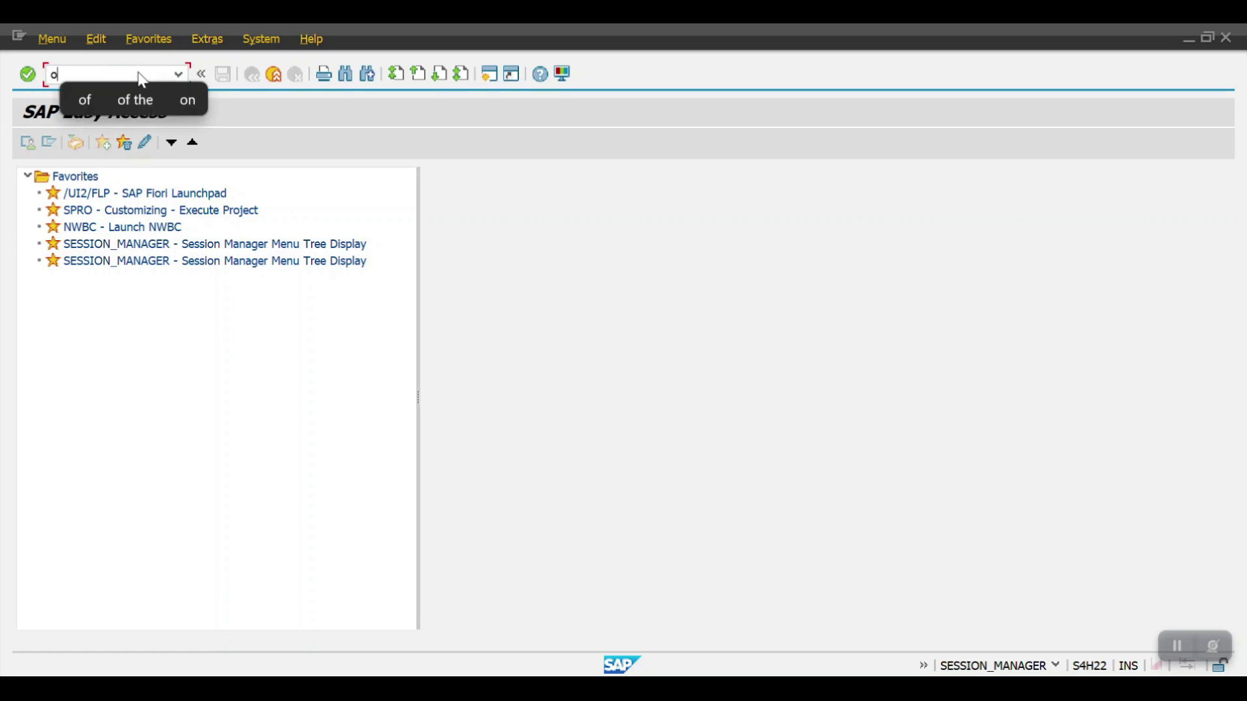
text(b5)
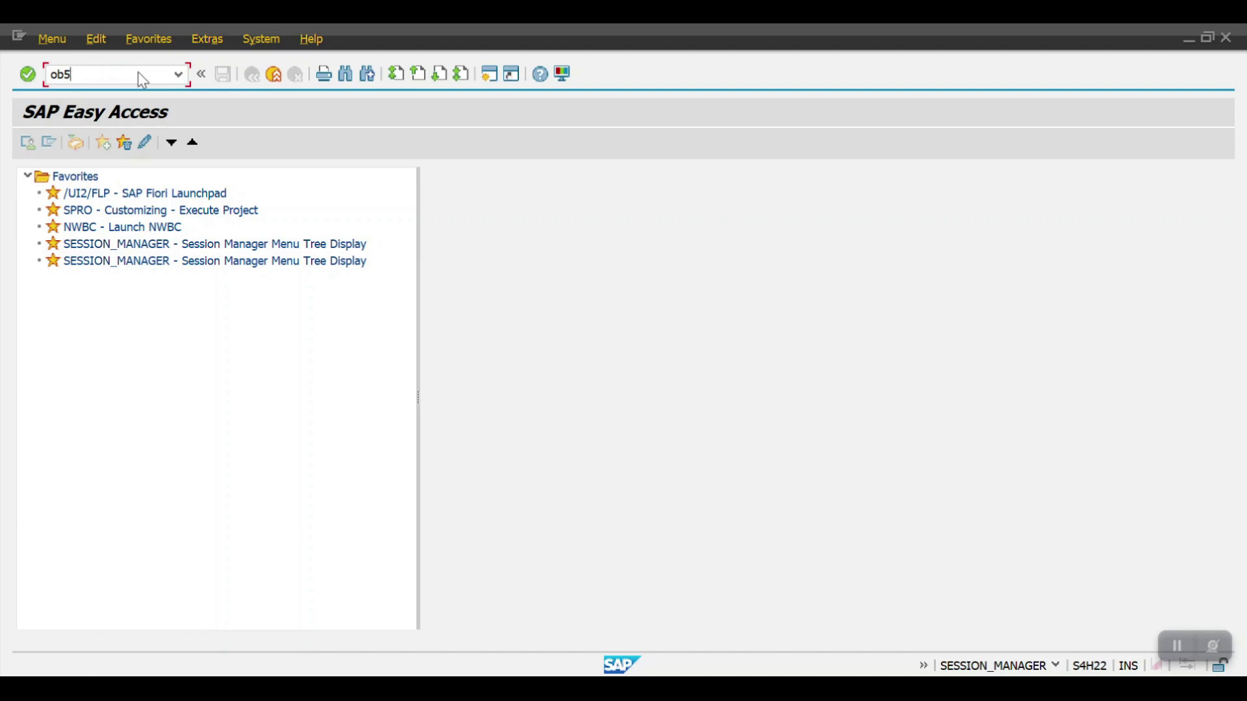
text(3)
key(Return)
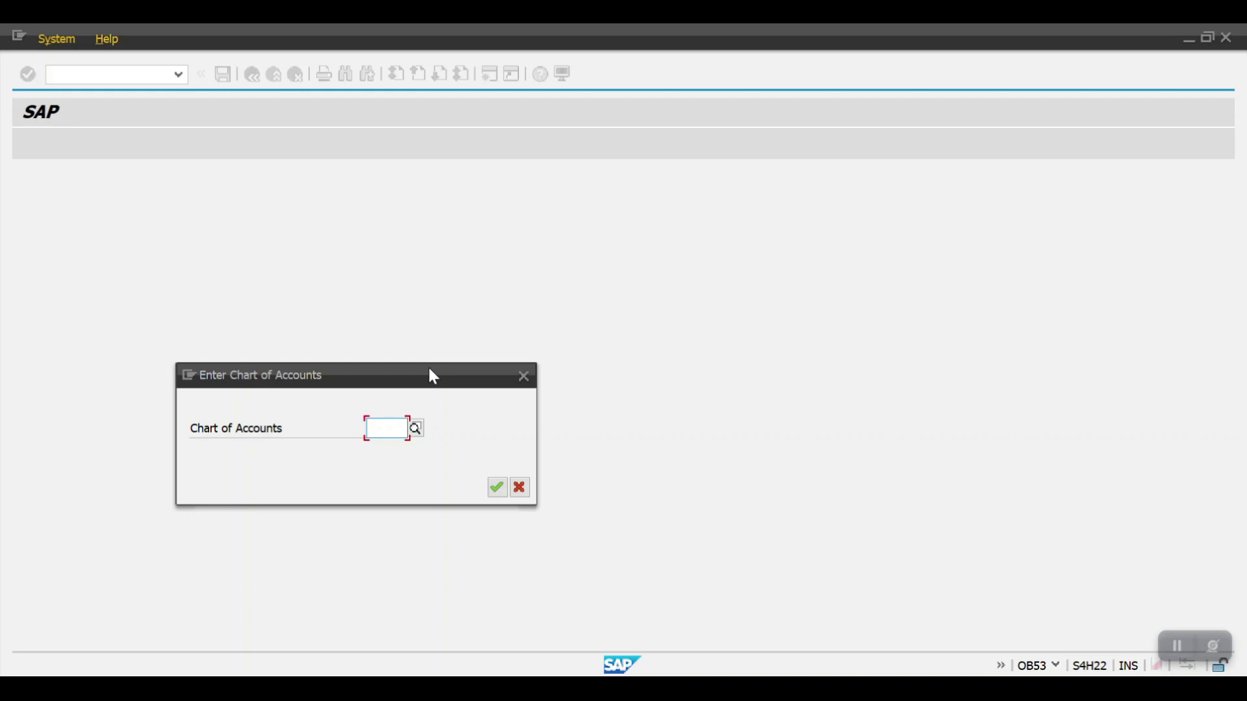
click(398, 430)
text(2001)
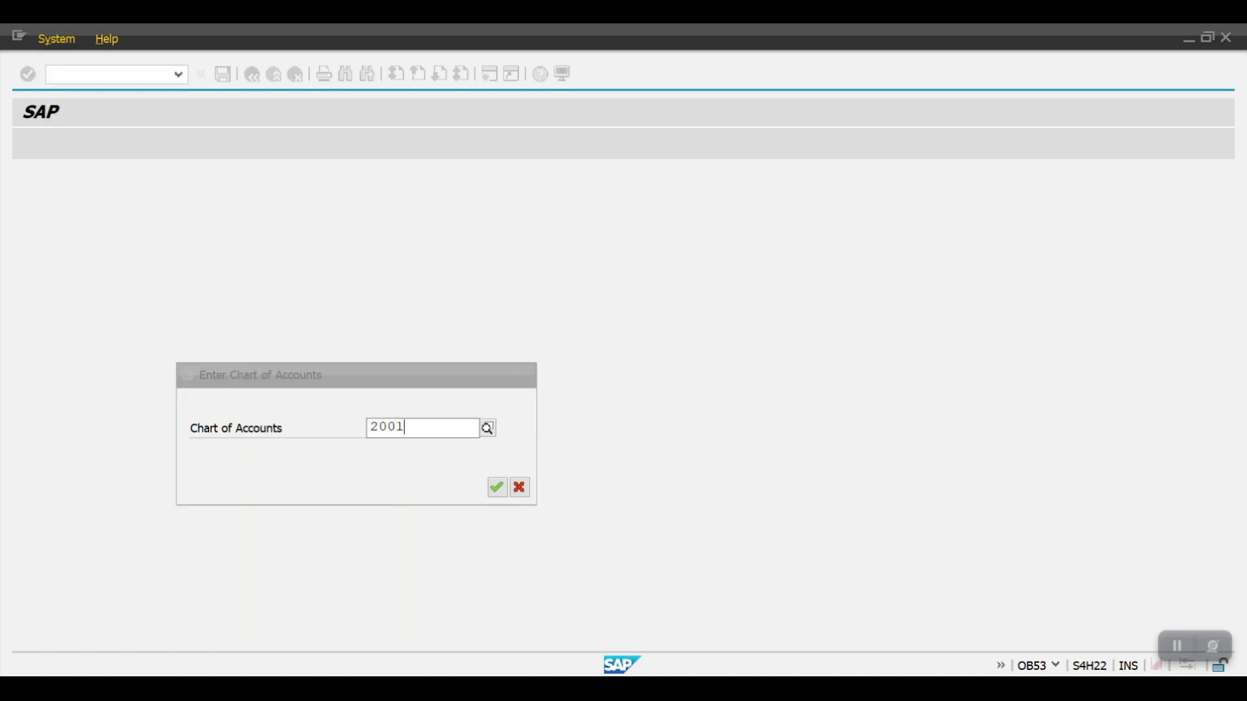
key(Return)
click(383, 463)
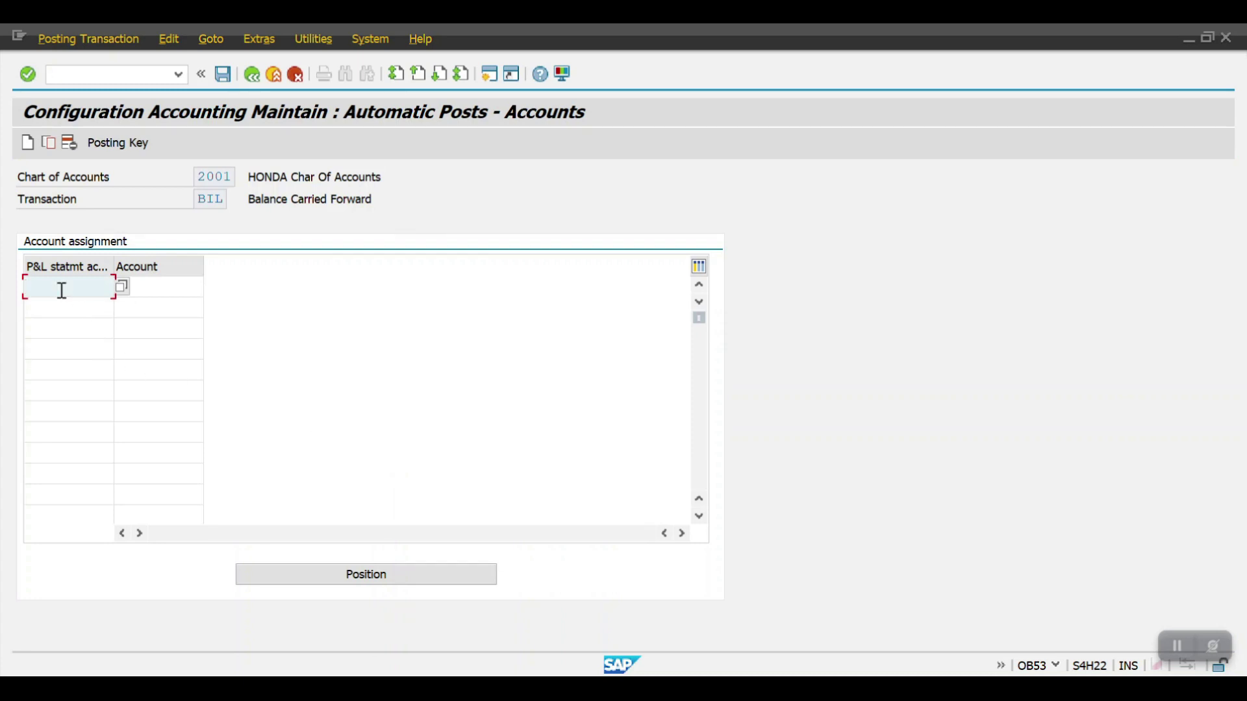
- Map P&L statement key + to retained earnings account 1999999 and save
click(59, 287)
text(+)
key(Tab)
text(1999)
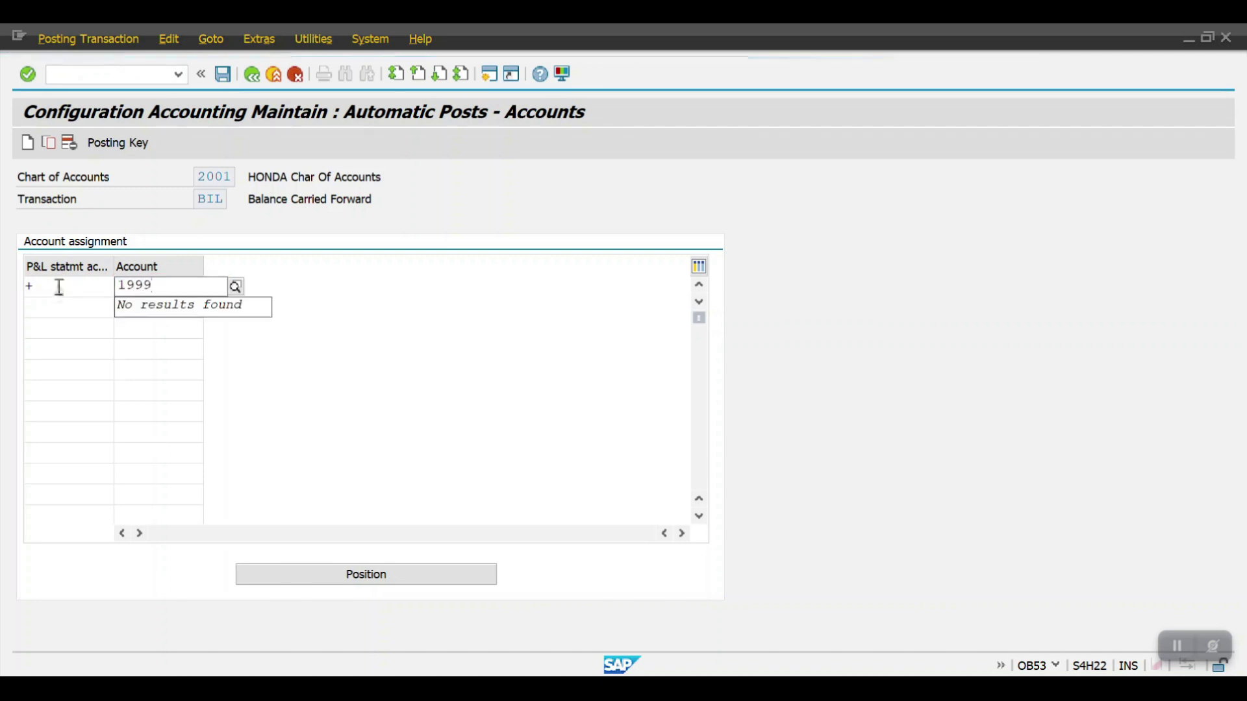
text(999)
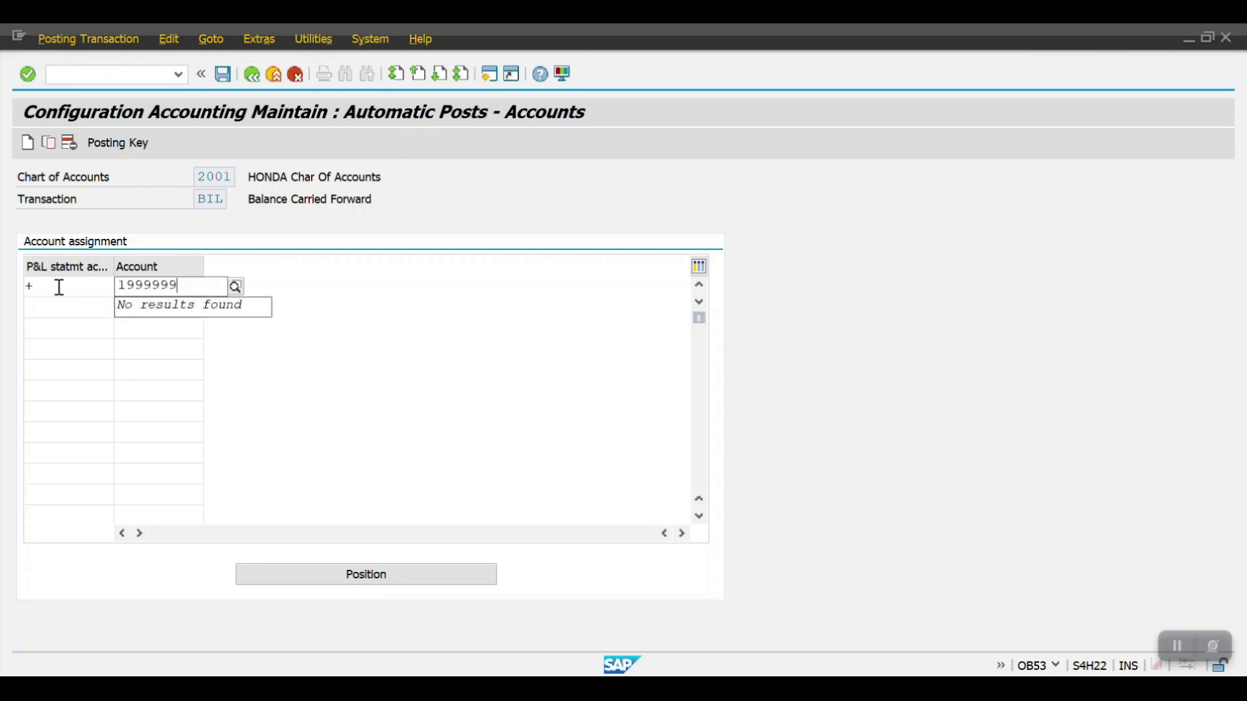
key(Return)
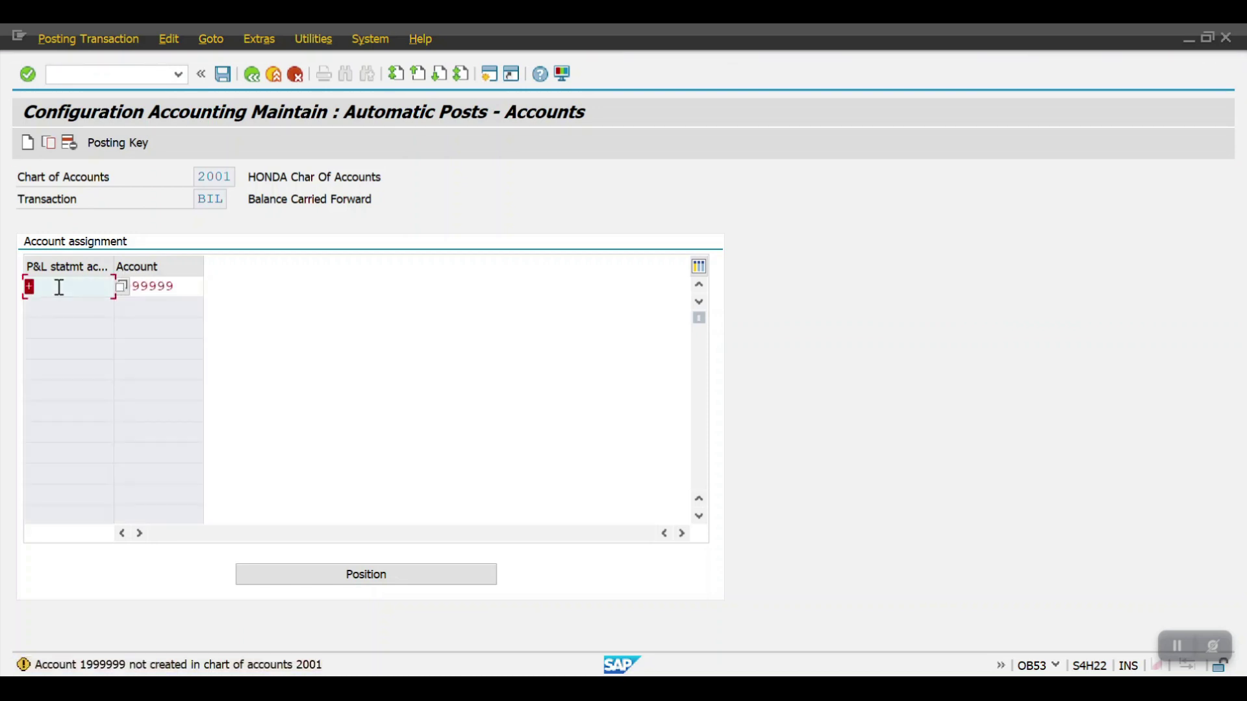
click(58, 287)
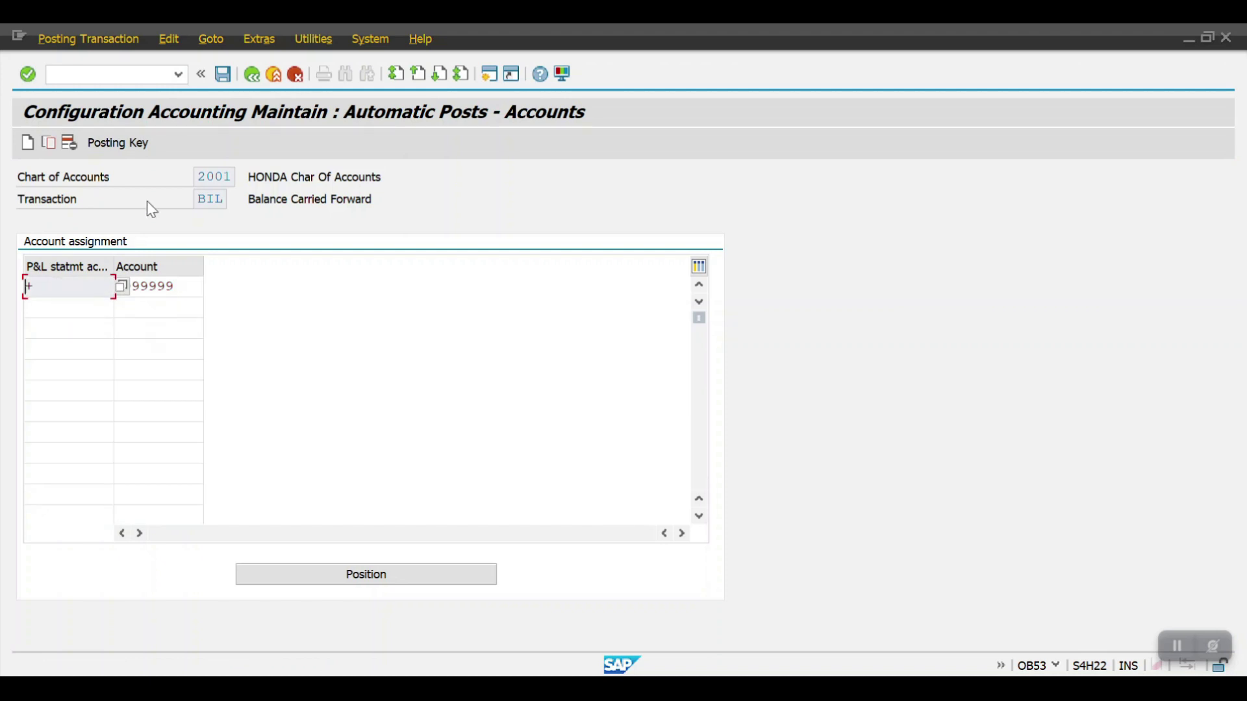
click(222, 74)
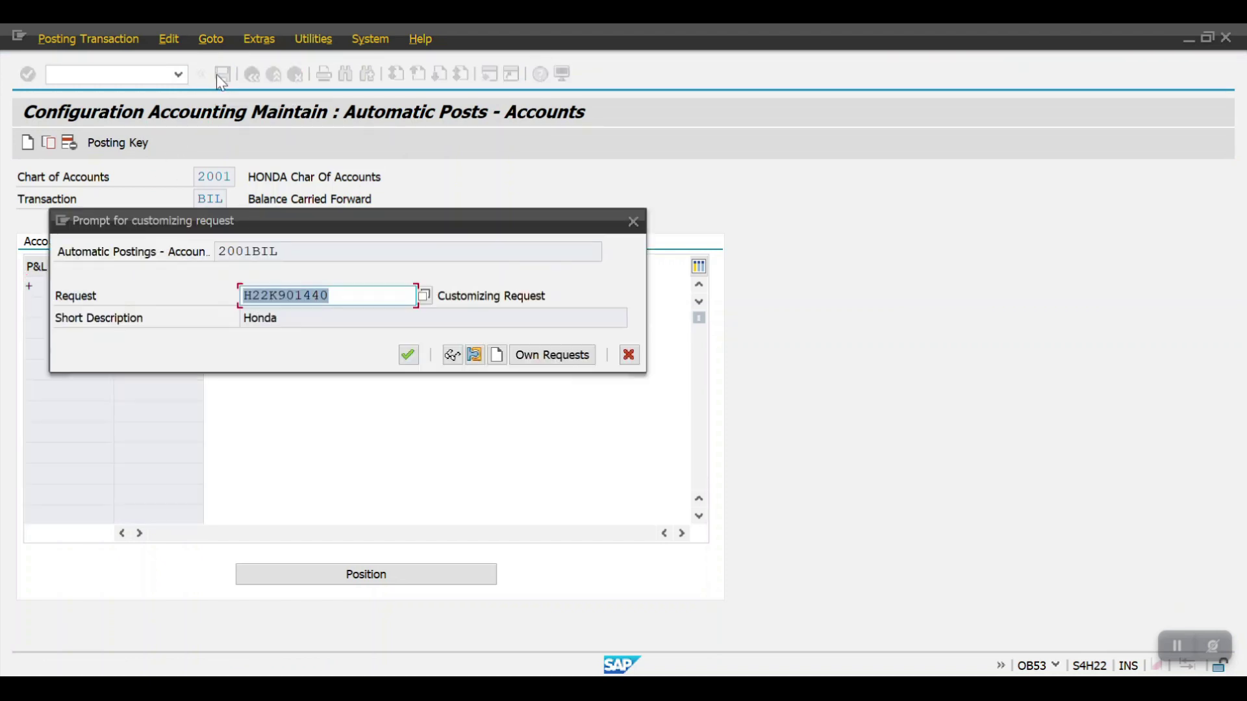
- Save the 1999999 retained earnings assignment under the customizing request and return to SAP Easy Access
click(408, 355)
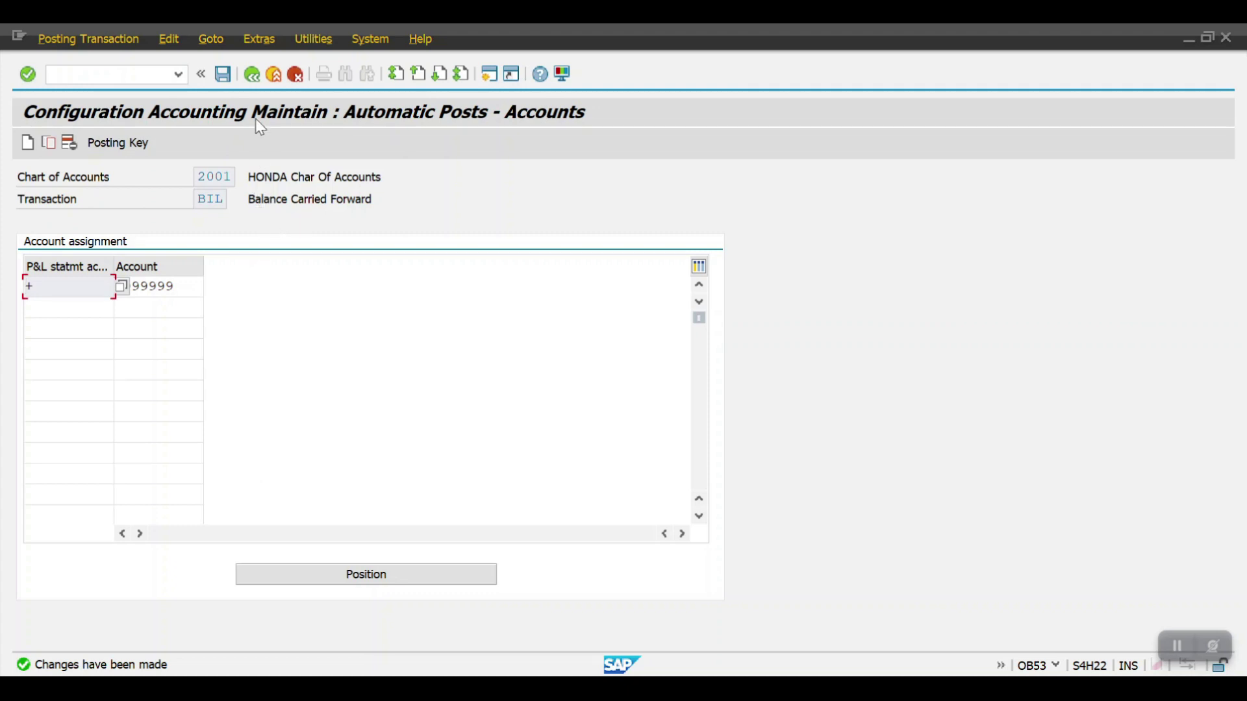
click(252, 74)
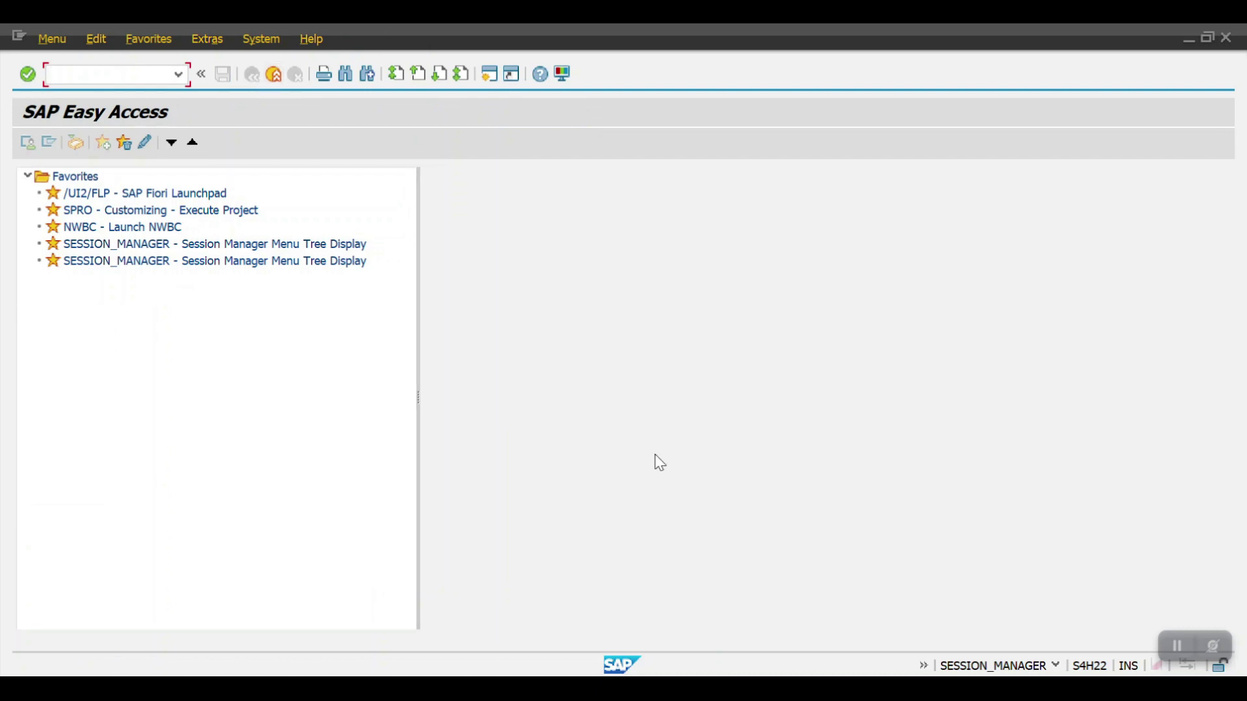